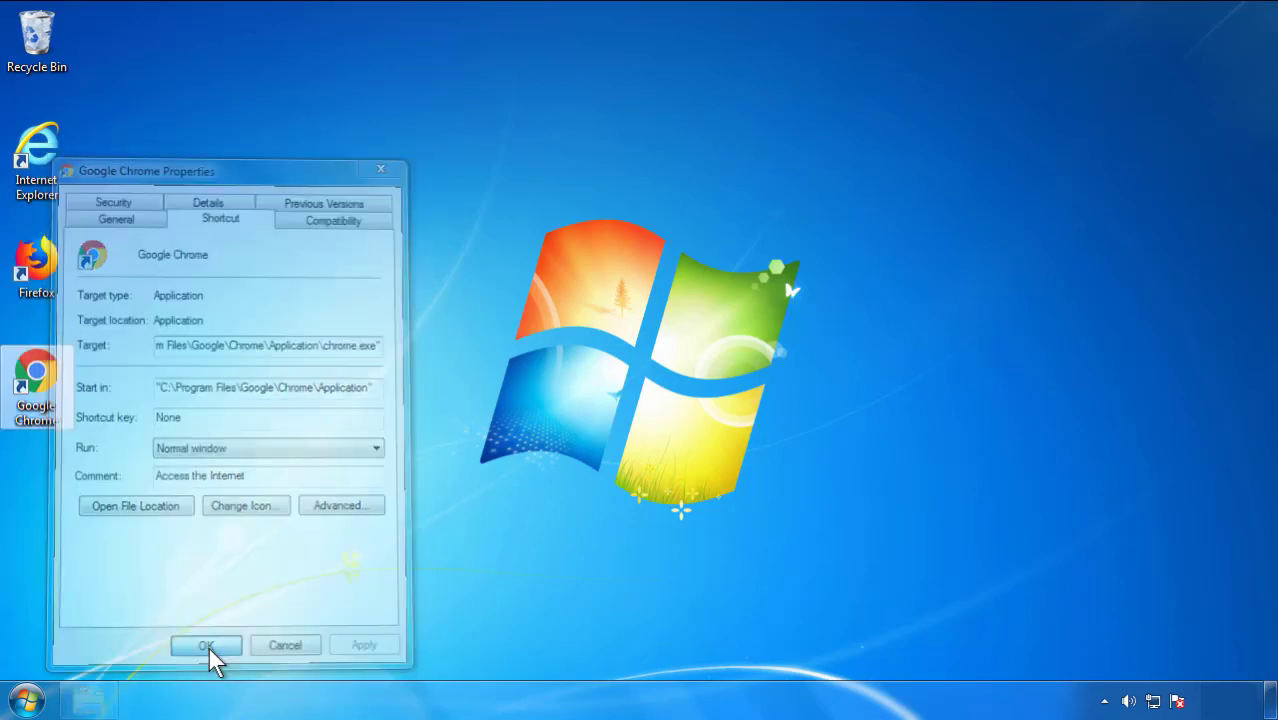
- Close the Google Chrome shortcut's Properties dialog after confirming its target is chrome.exe
left_click(26, 700)
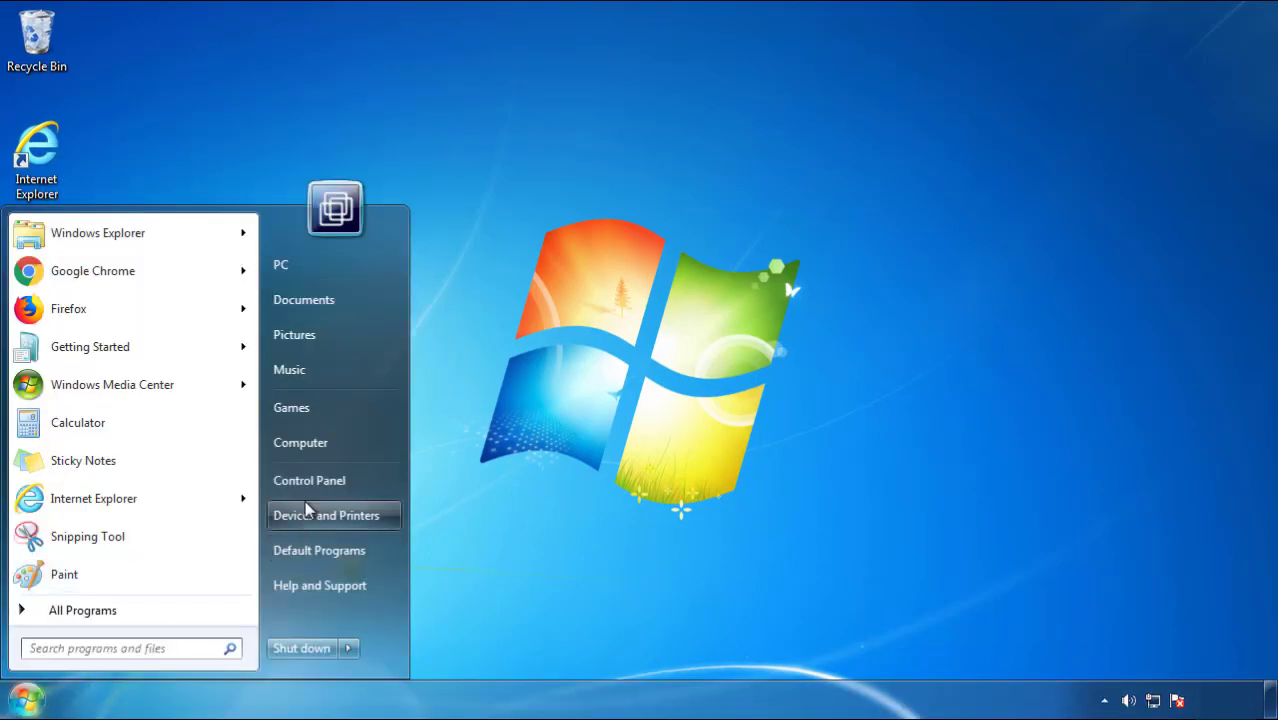
- List the installed programs in Control Panel, sorted by install date with newest first
left_click(319, 472)
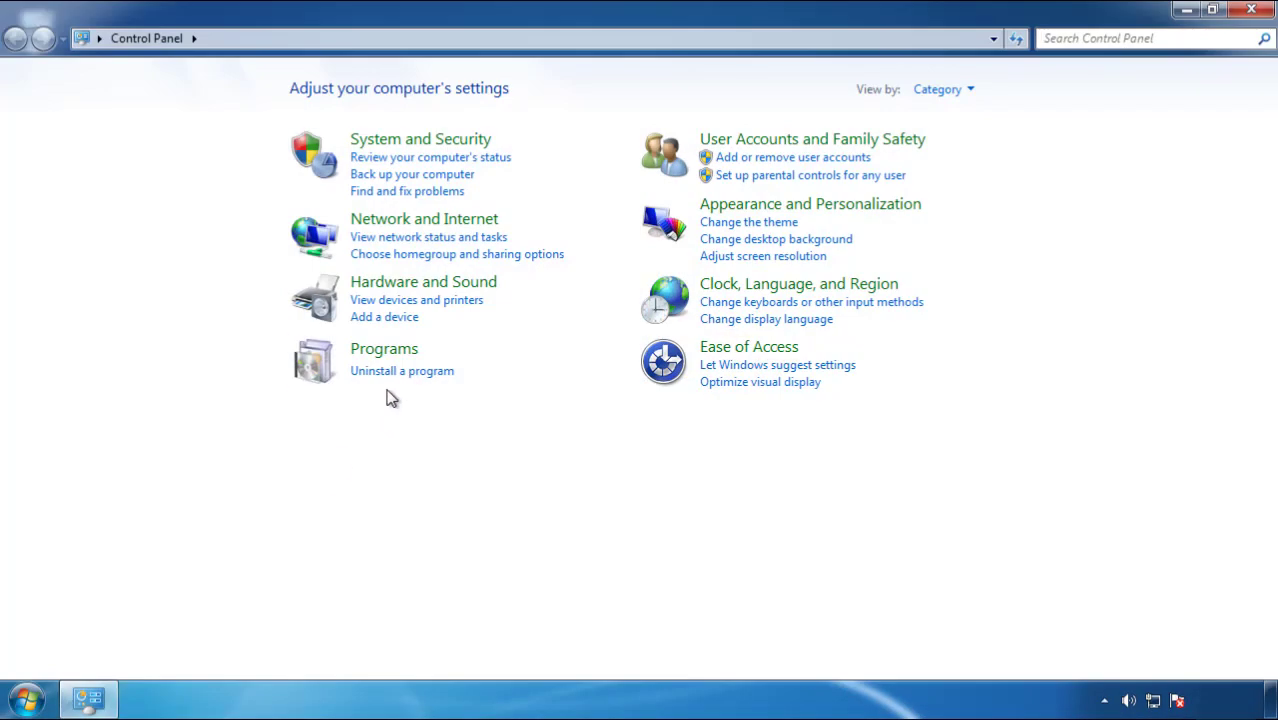
left_click(398, 372)
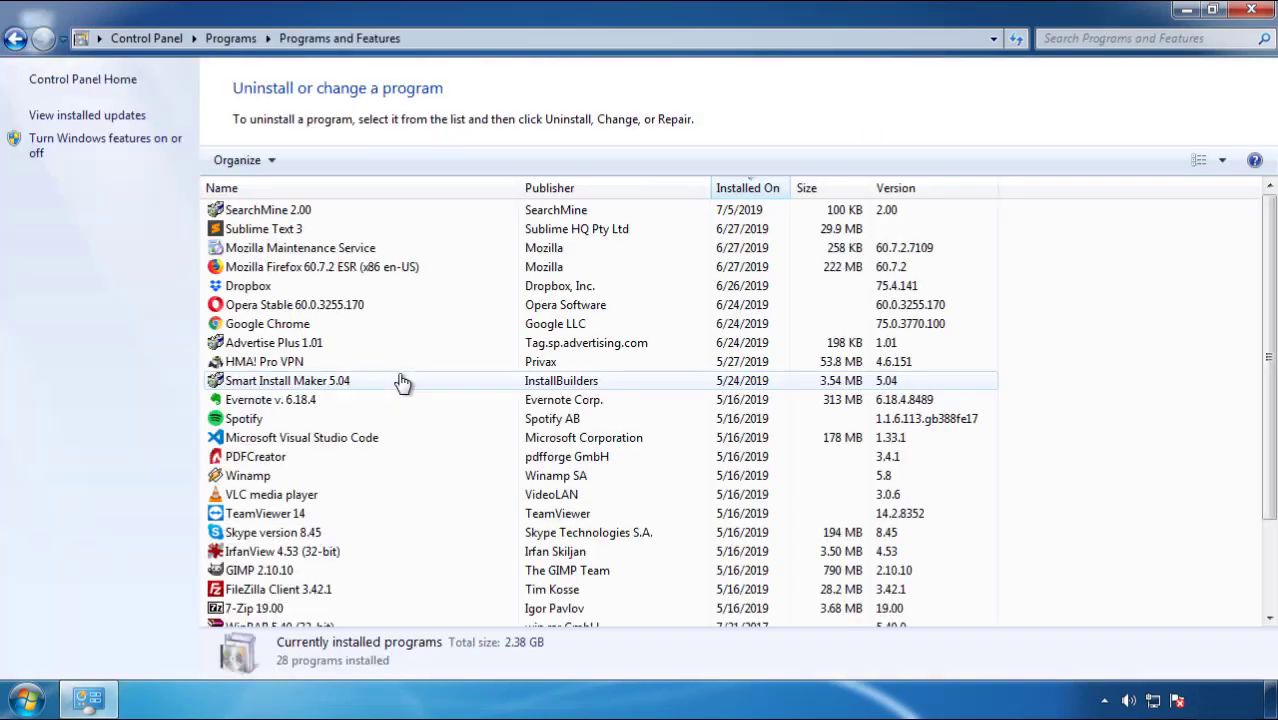
left_click(749, 190)
left_click(743, 190)
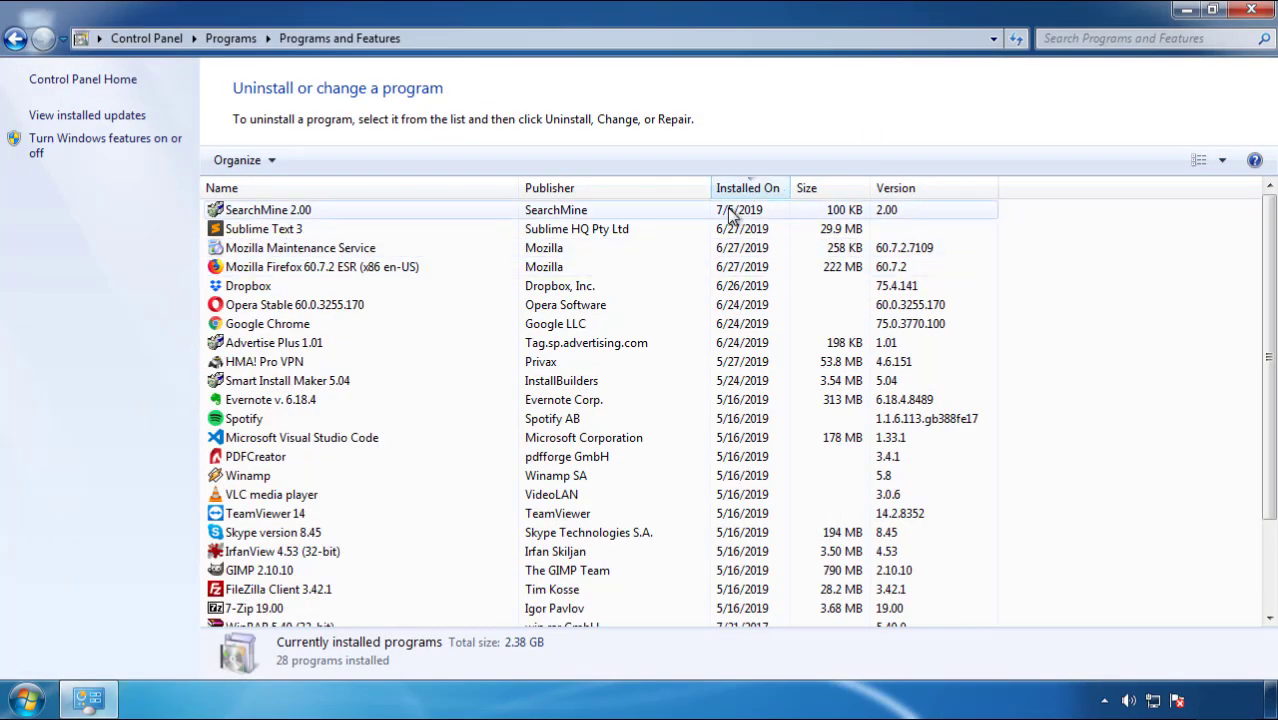
- Uninstall SearchMine 2.00 through its uninstaller and close Programs and Features
left_click(272, 215)
left_click(320, 161)
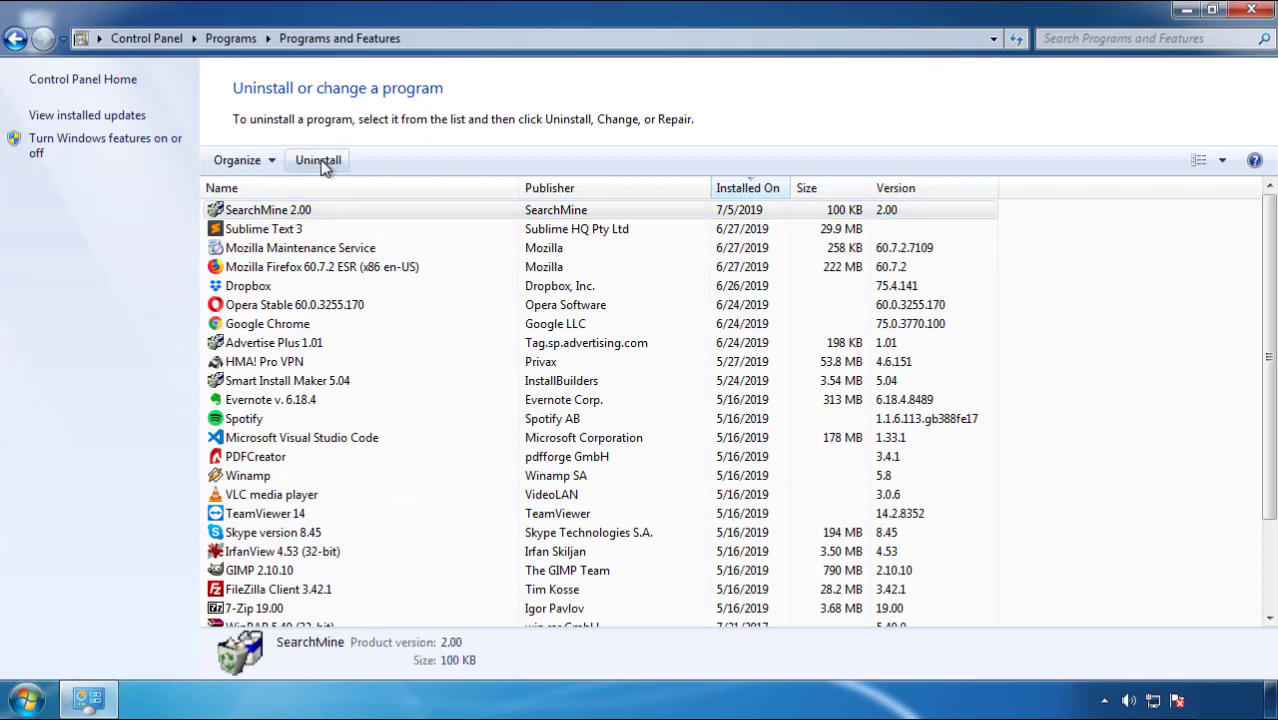
left_click(745, 532)
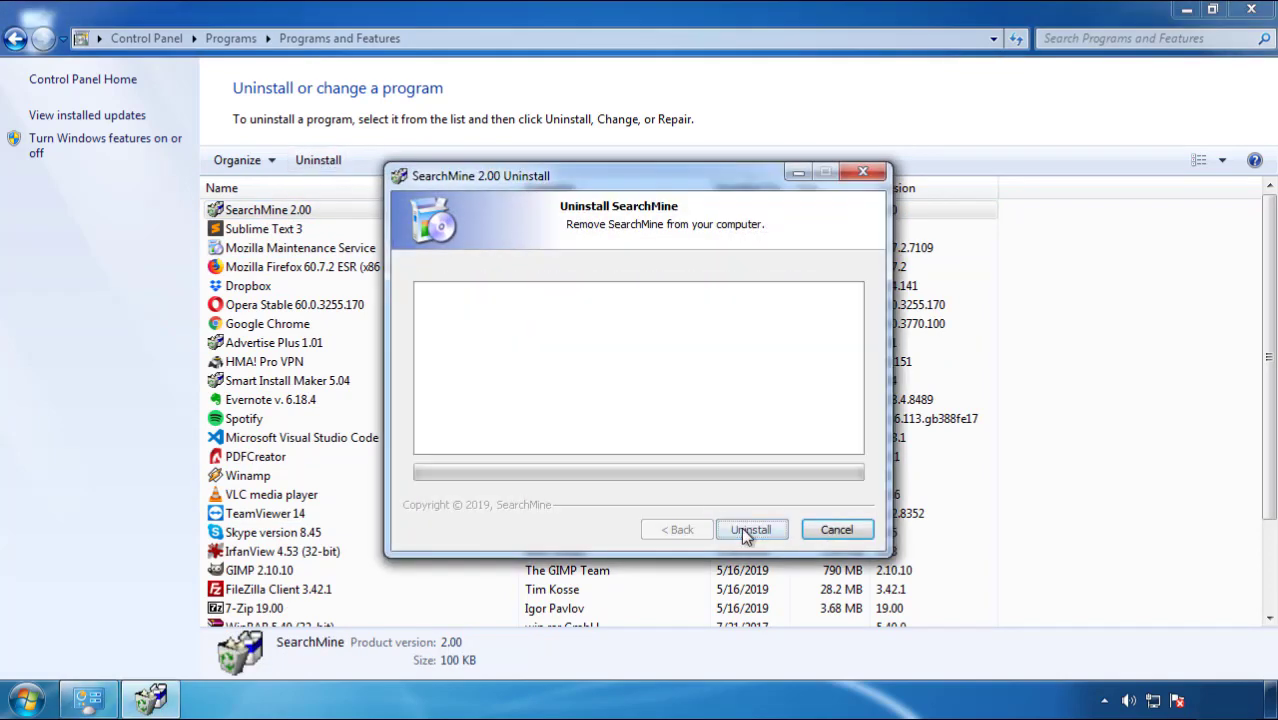
left_click(741, 527)
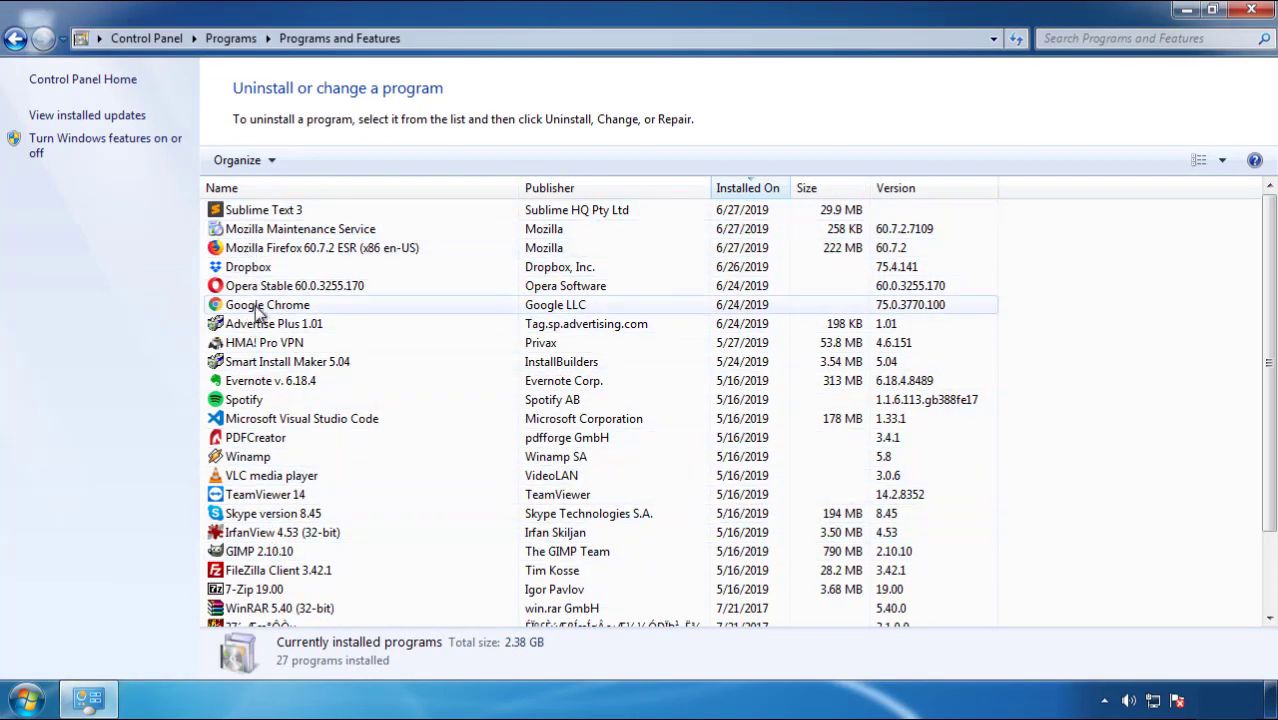
left_click(1253, 12)
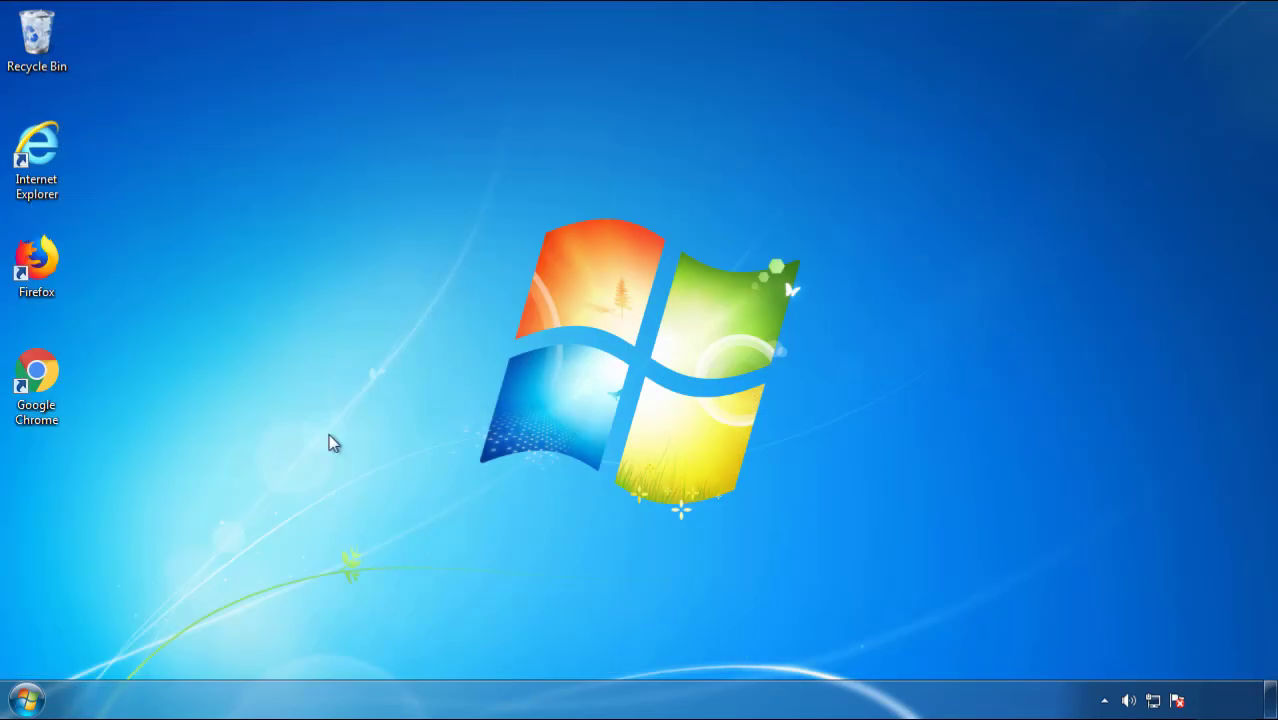
- Restart Windows 7 and pick Safe Mode from the Advanced Boot Options
left_click(24, 702)
left_click(347, 650)
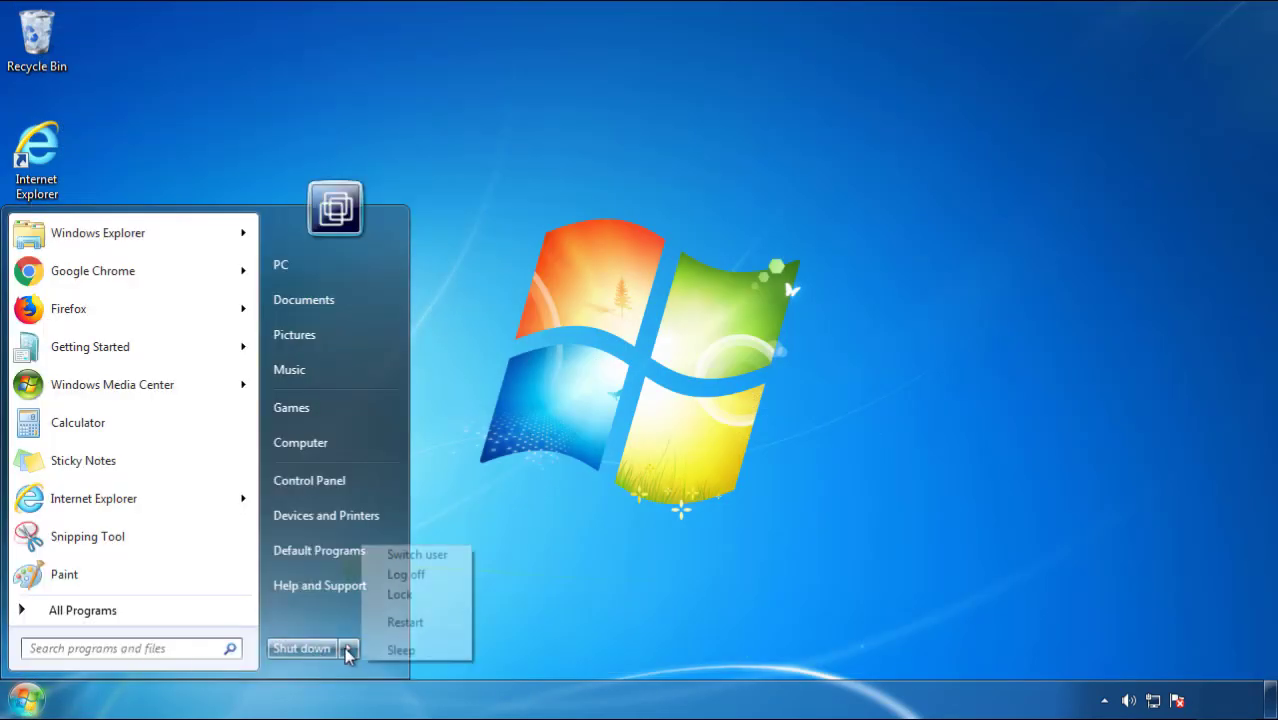
left_click(640, 560)
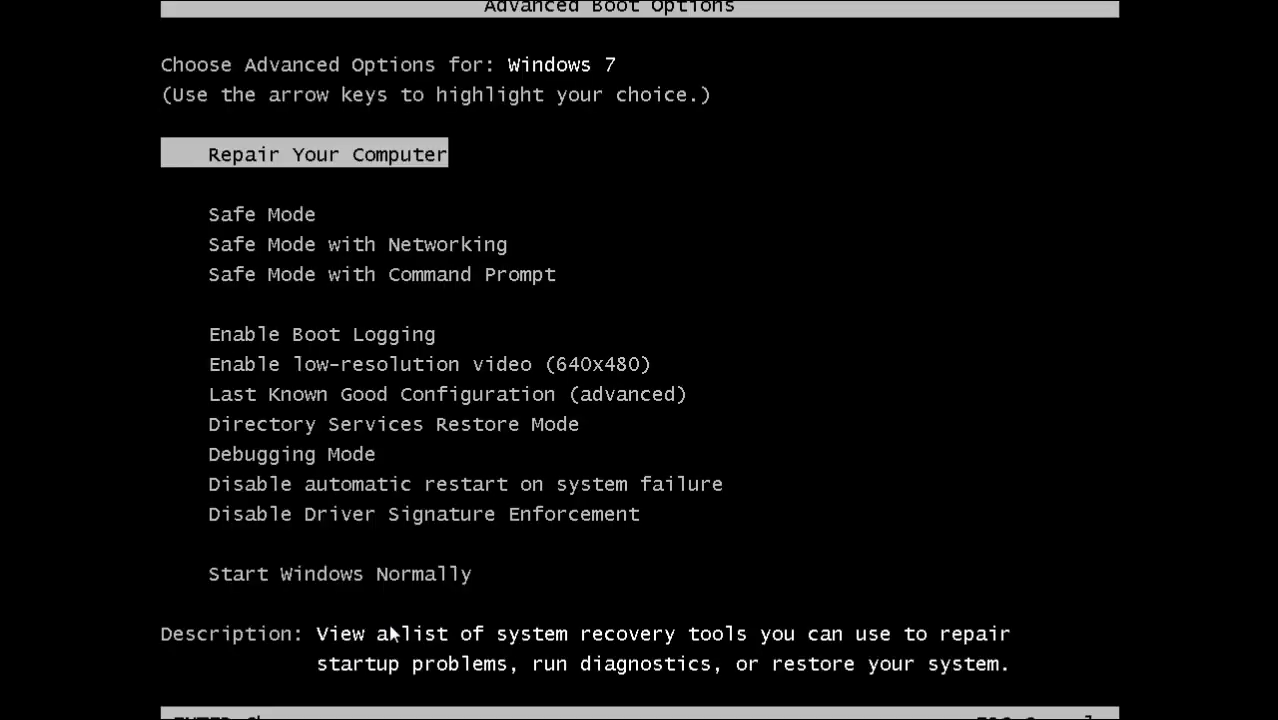
key("Down")
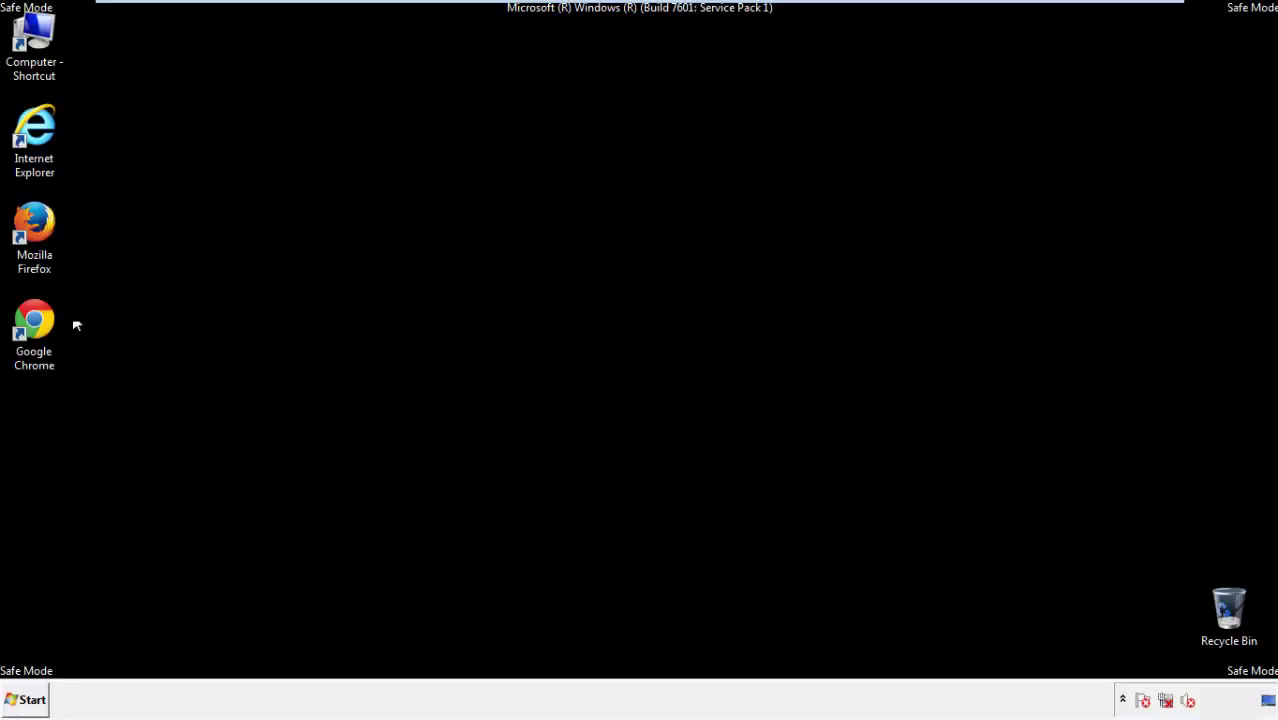
- Launch Firefox, decline the default-browser prompt, and make the menu bar visible
double_click(45, 231)
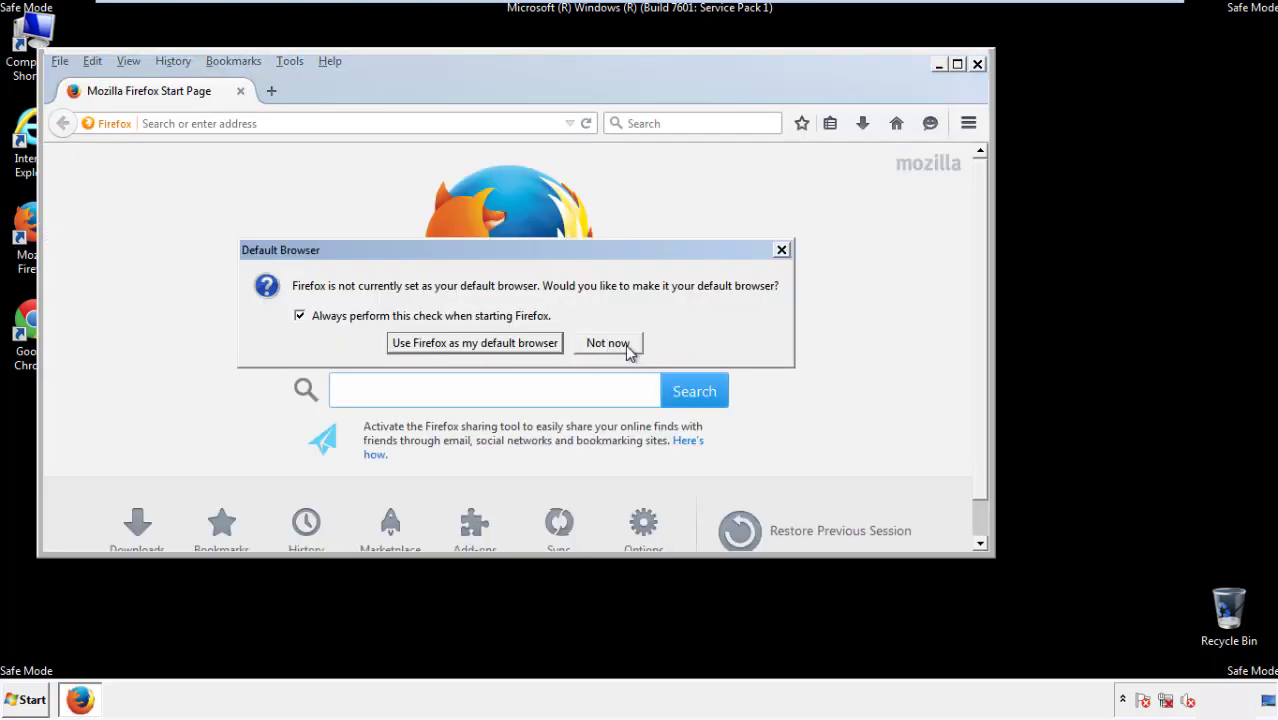
left_click(624, 343)
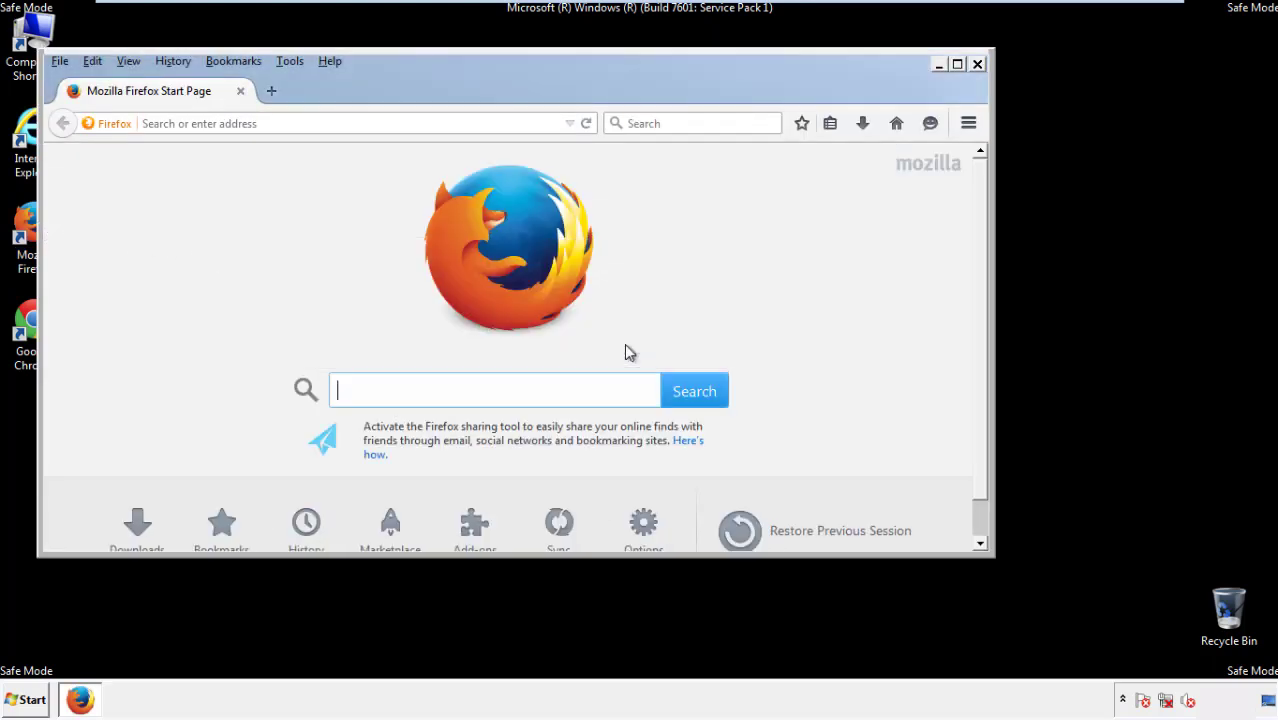
right_click(393, 89)
left_click(427, 151)
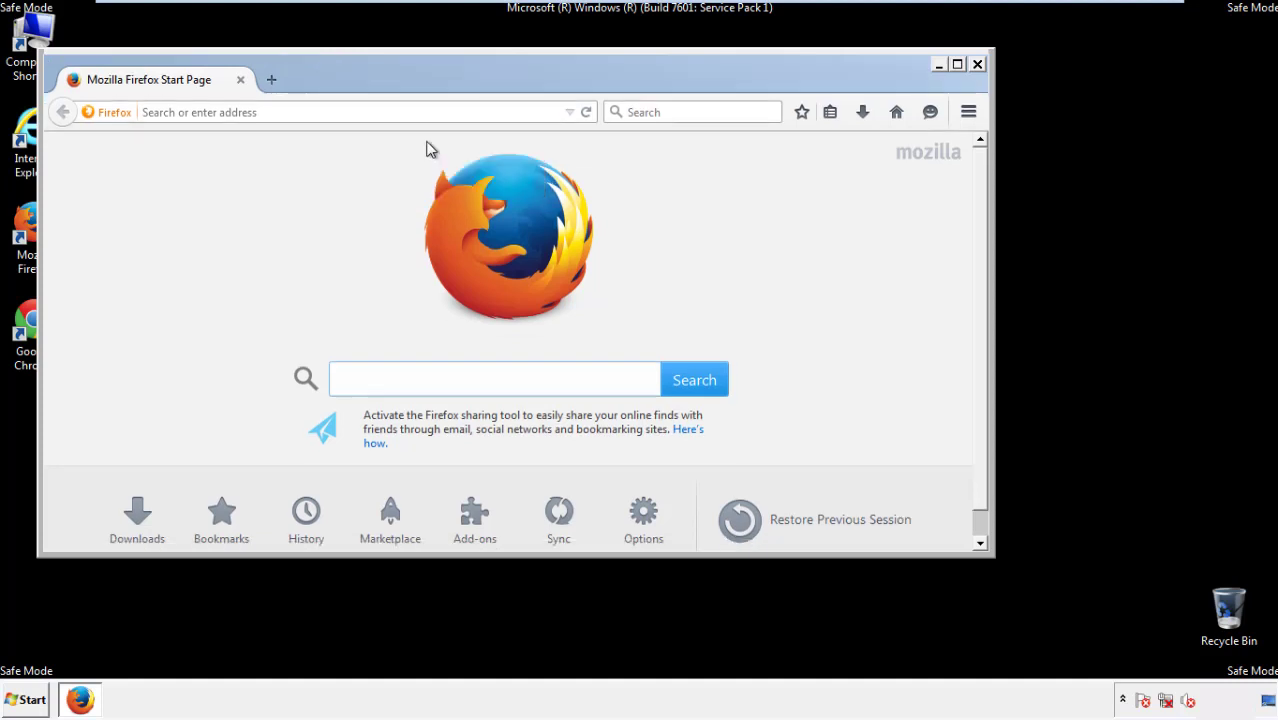
right_click(405, 86)
left_click(420, 153)
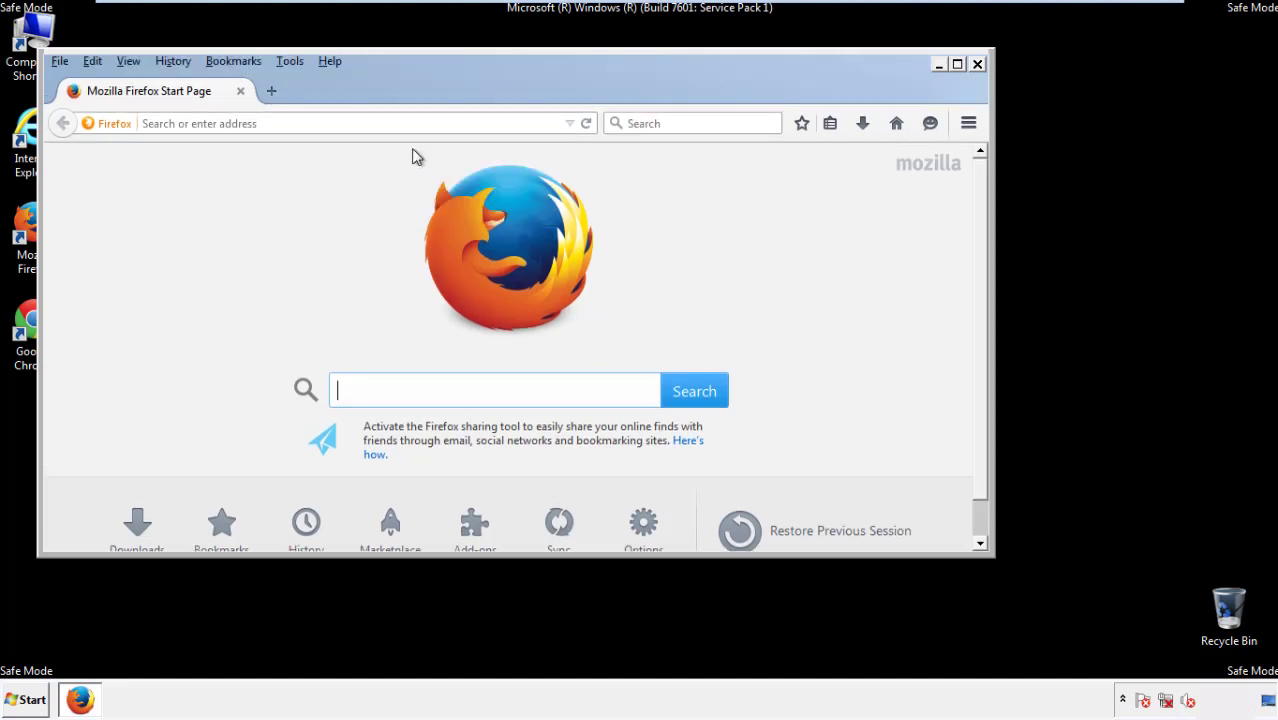
- Clear Firefox's recent history for Everything, including offline website data and site preferences
left_click(174, 61)
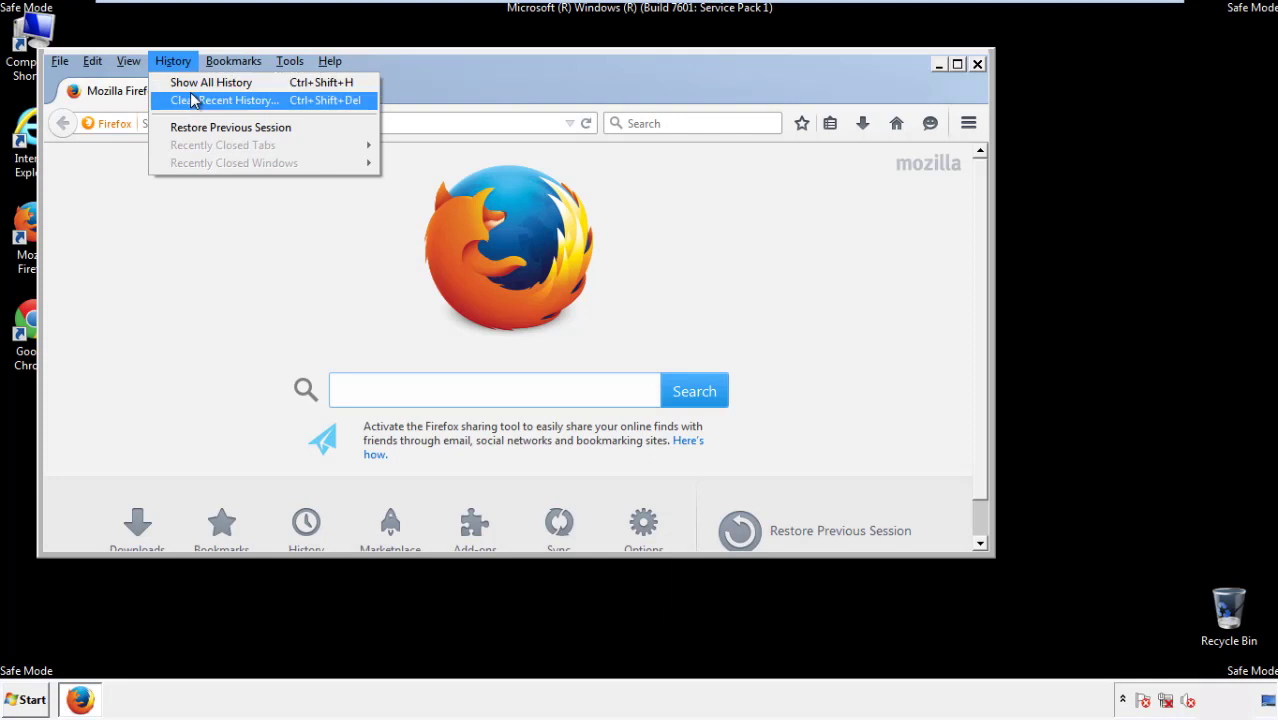
left_click(192, 99)
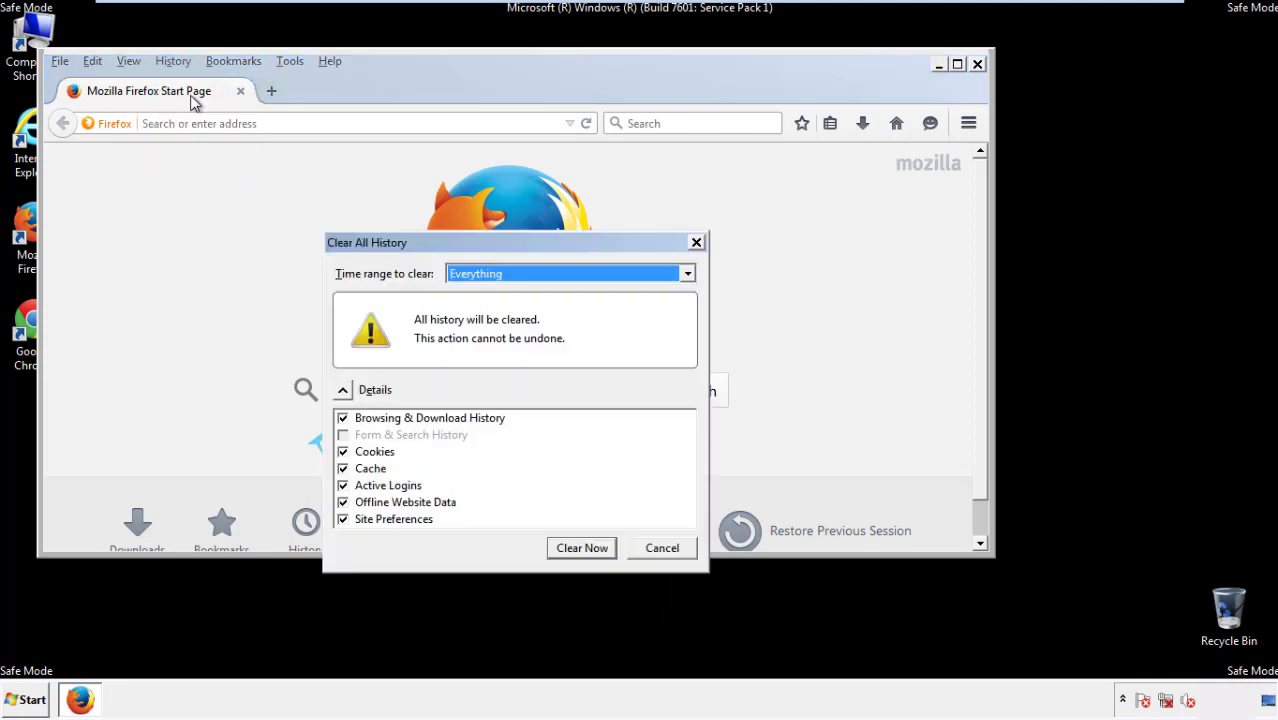
left_click(474, 274)
left_click(478, 375)
left_click(338, 502)
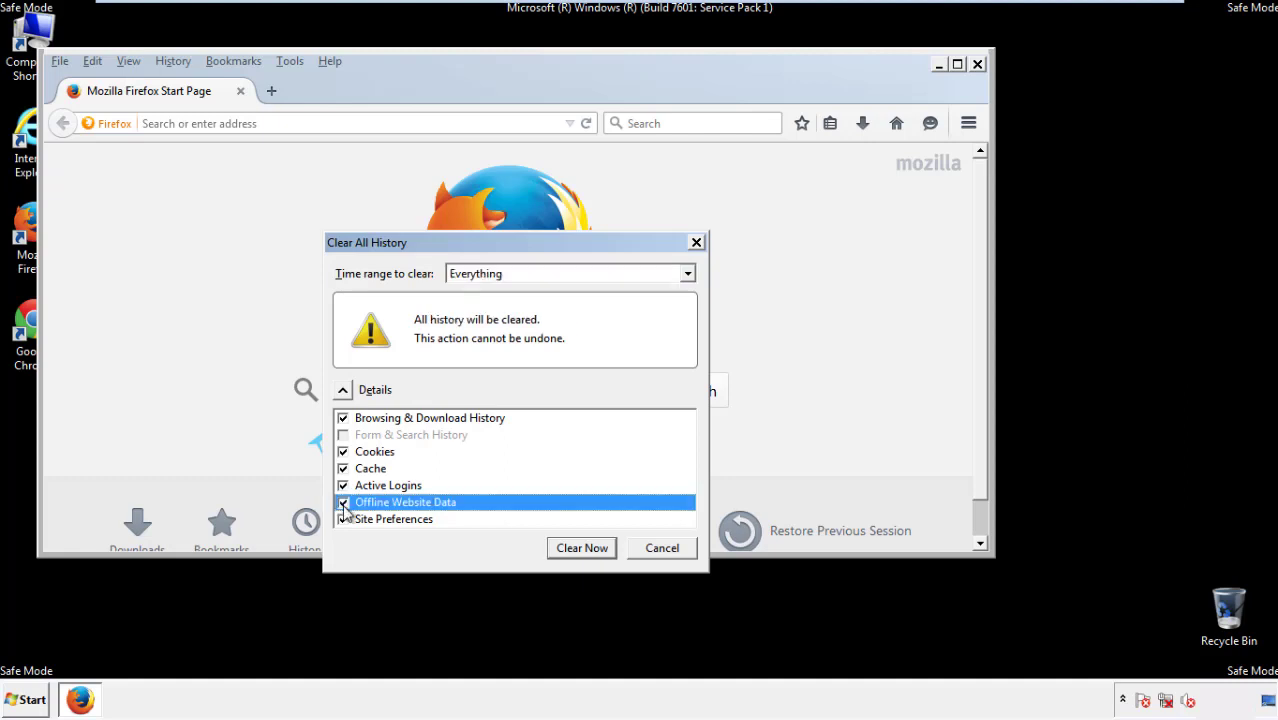
left_click(343, 521)
left_click(343, 521)
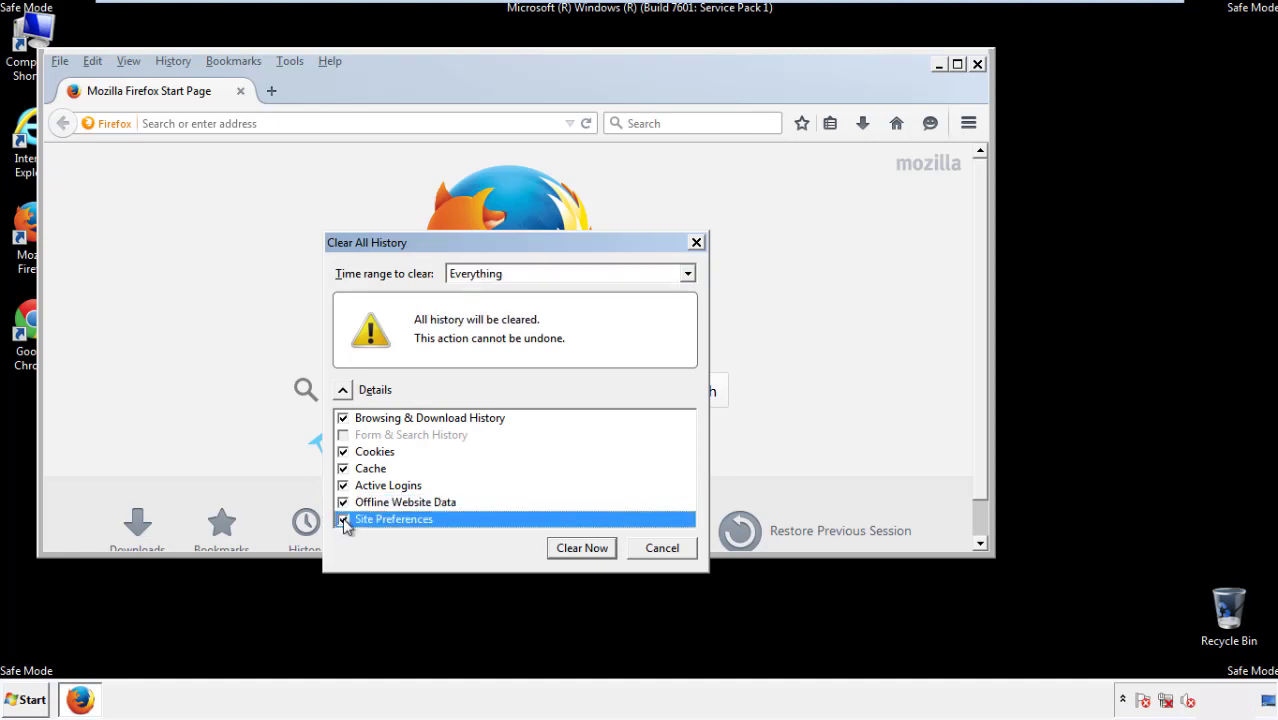
left_click(580, 549)
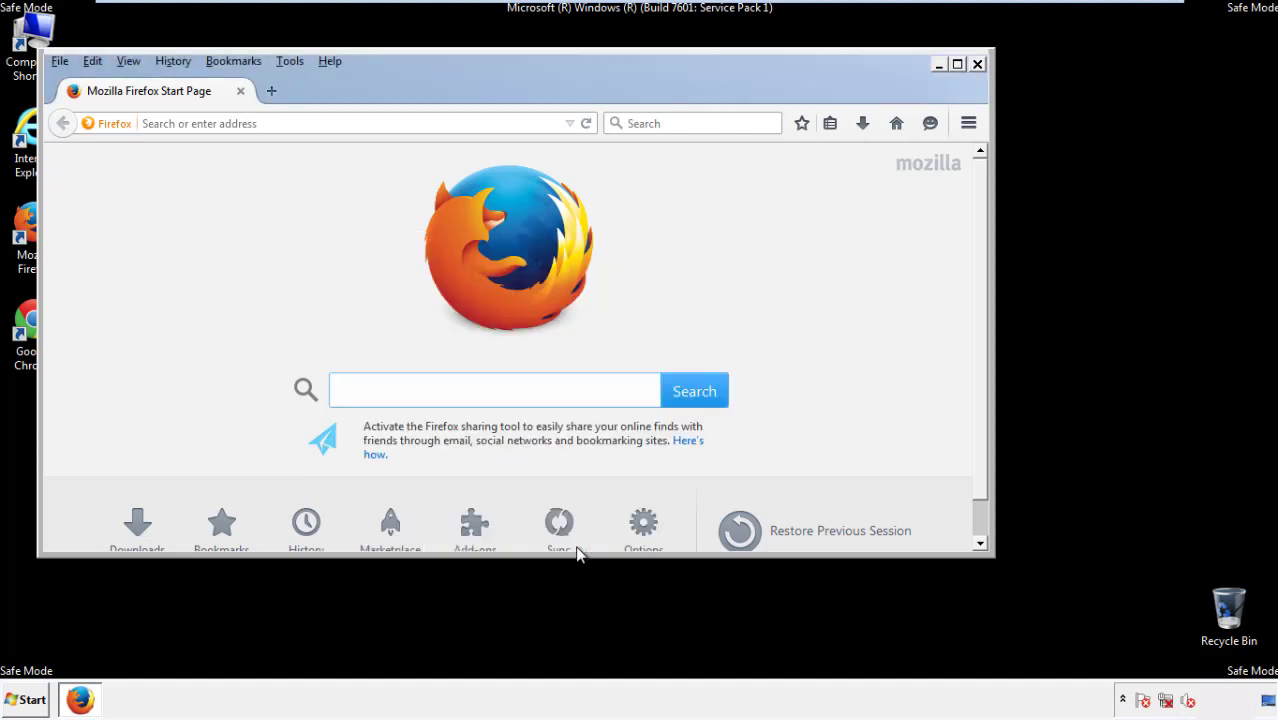
- Refresh Firefox from Troubleshooting Information, finish the import, decline default browser, and close Firefox
left_click(329, 61)
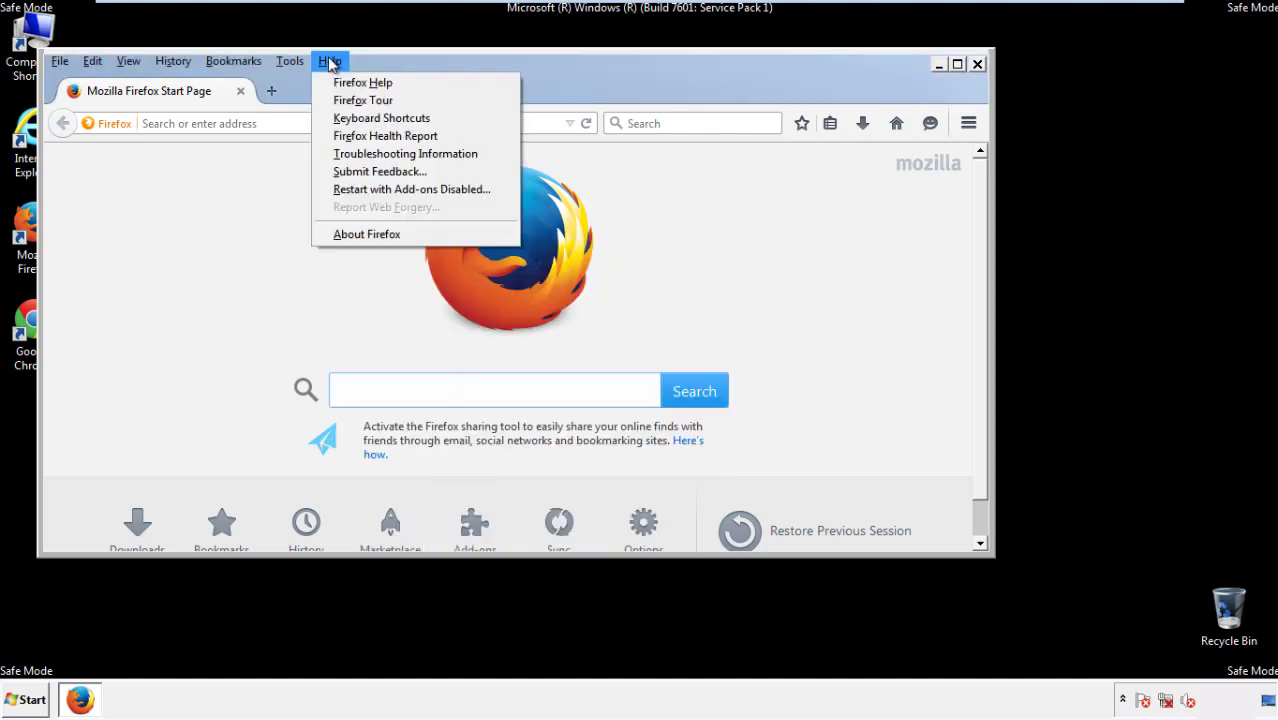
left_click(370, 154)
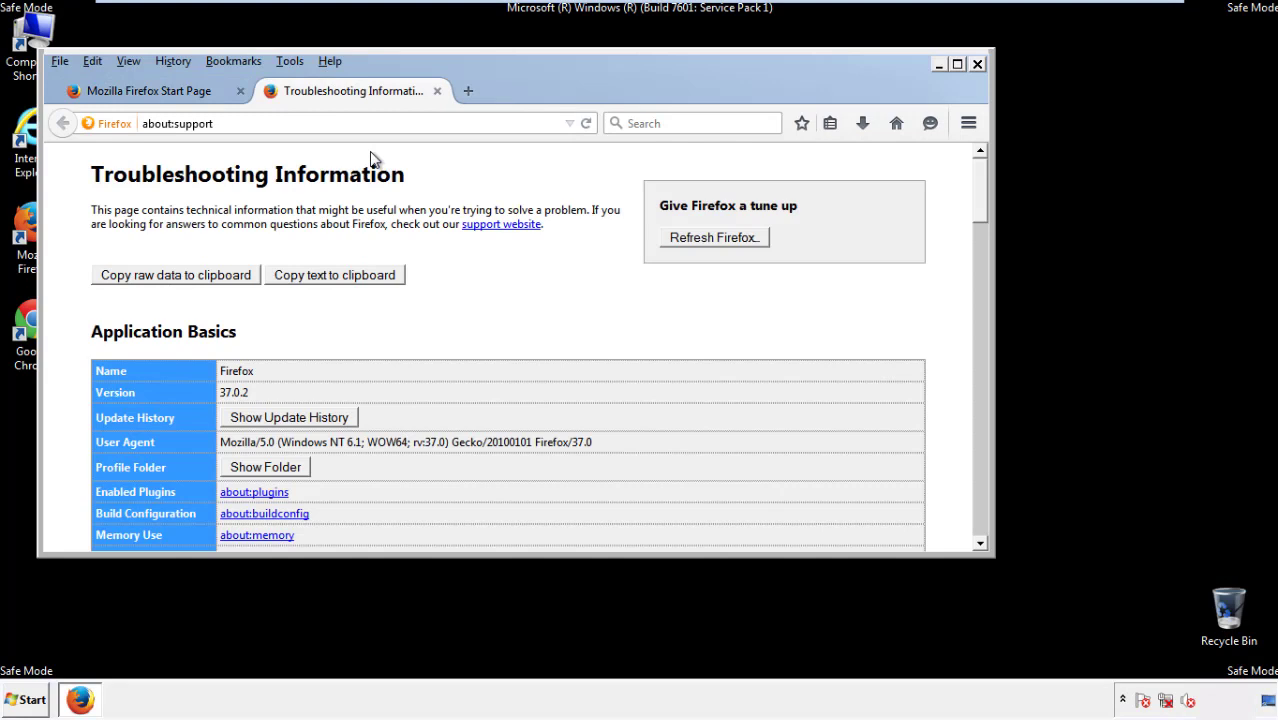
left_click(741, 240)
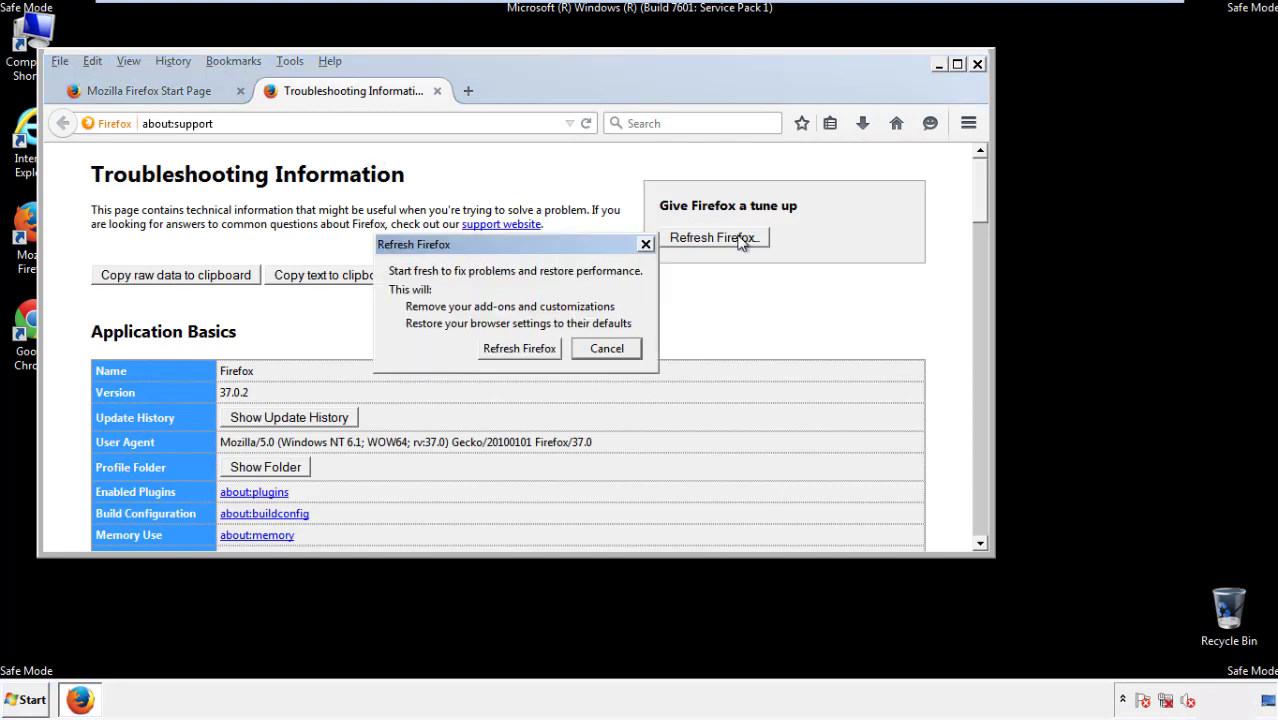
left_click(519, 347)
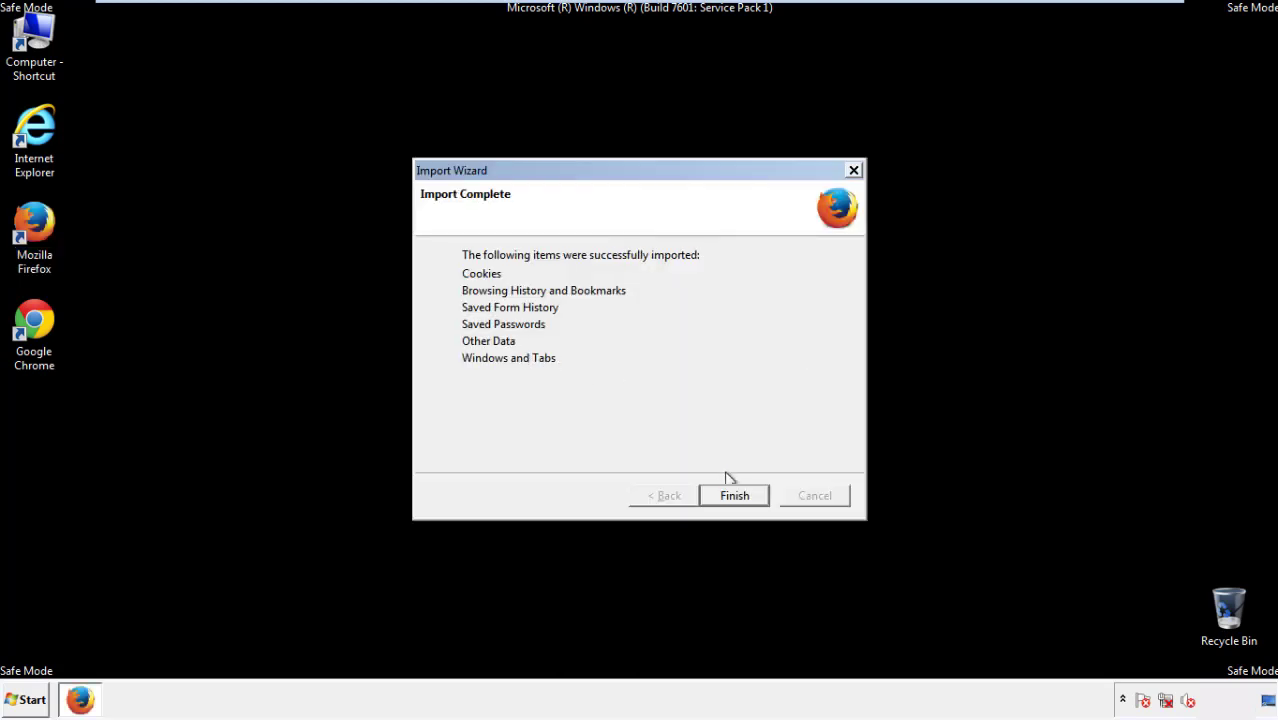
left_click(735, 497)
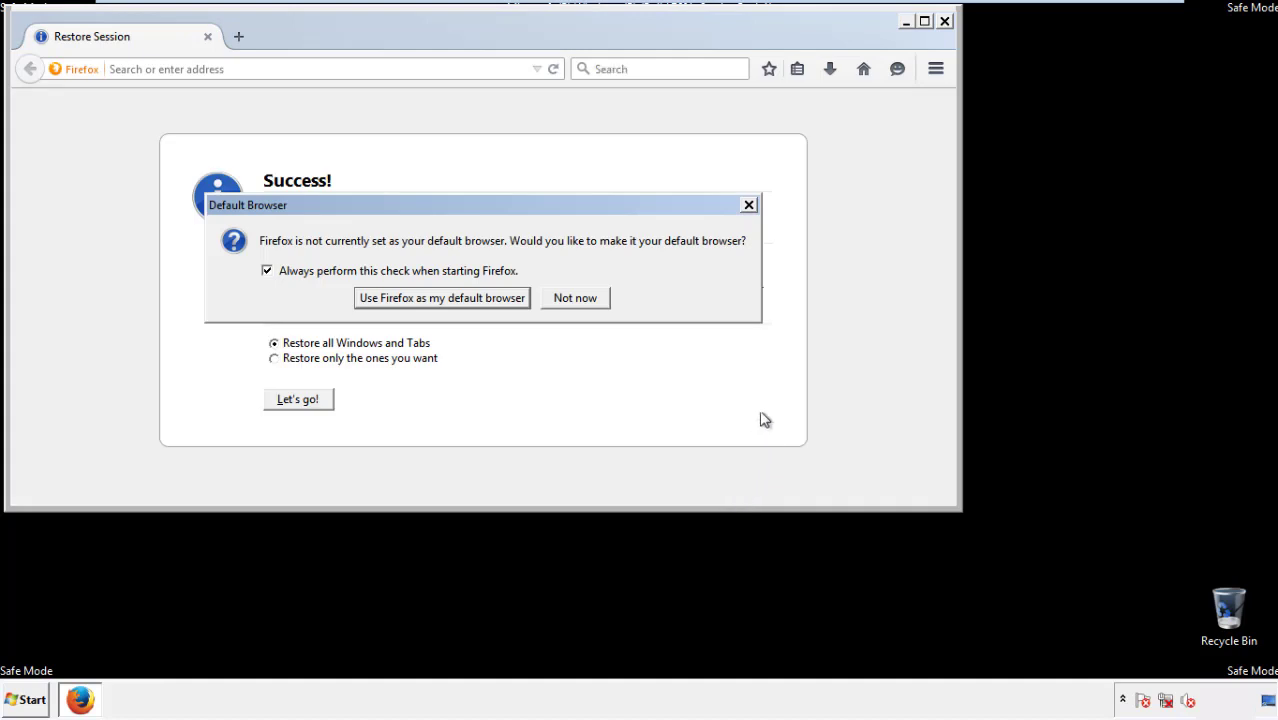
left_click(576, 300)
left_click(944, 21)
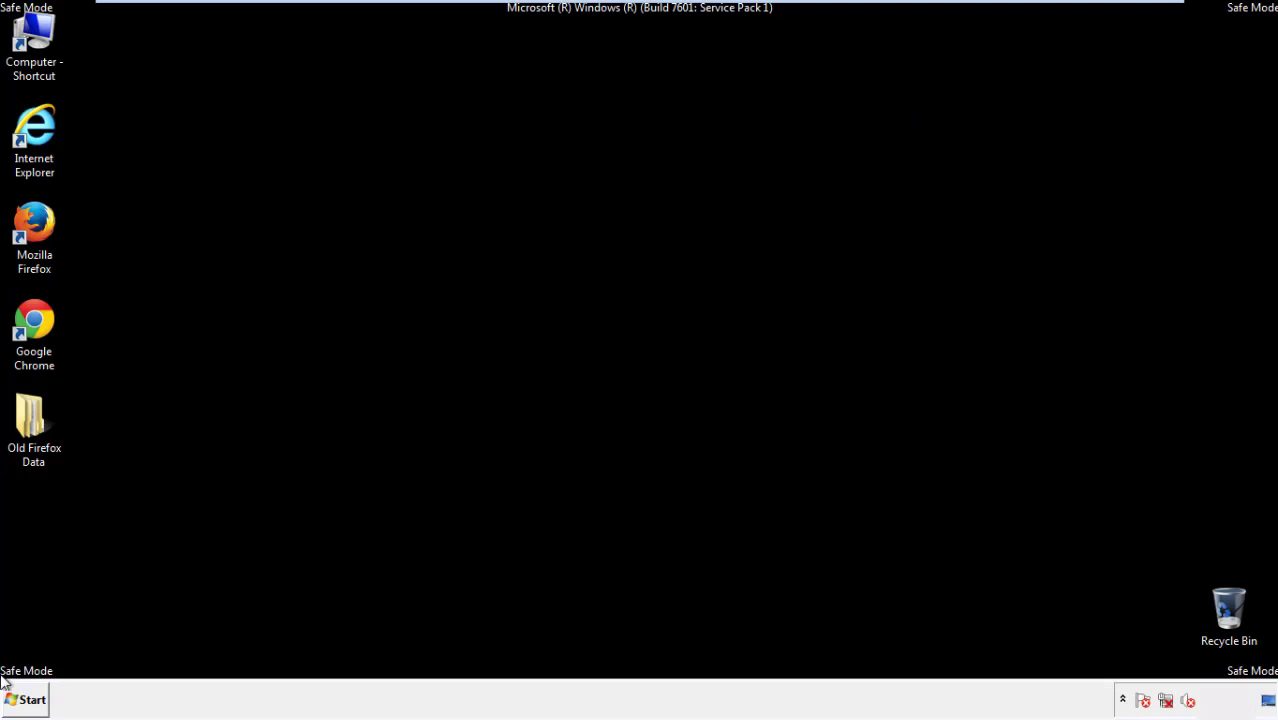
- Launch Google Chrome and choose Don't ask again on its default-browser infobar
left_click(30, 318)
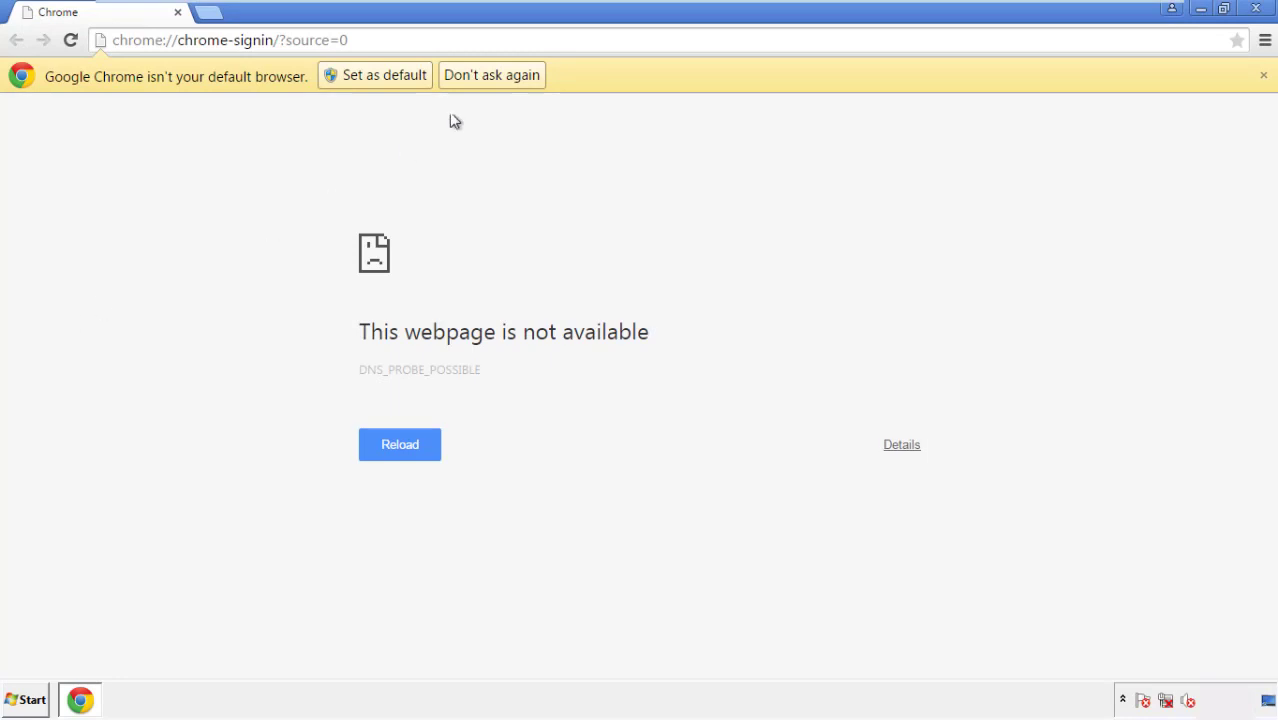
left_click(492, 76)
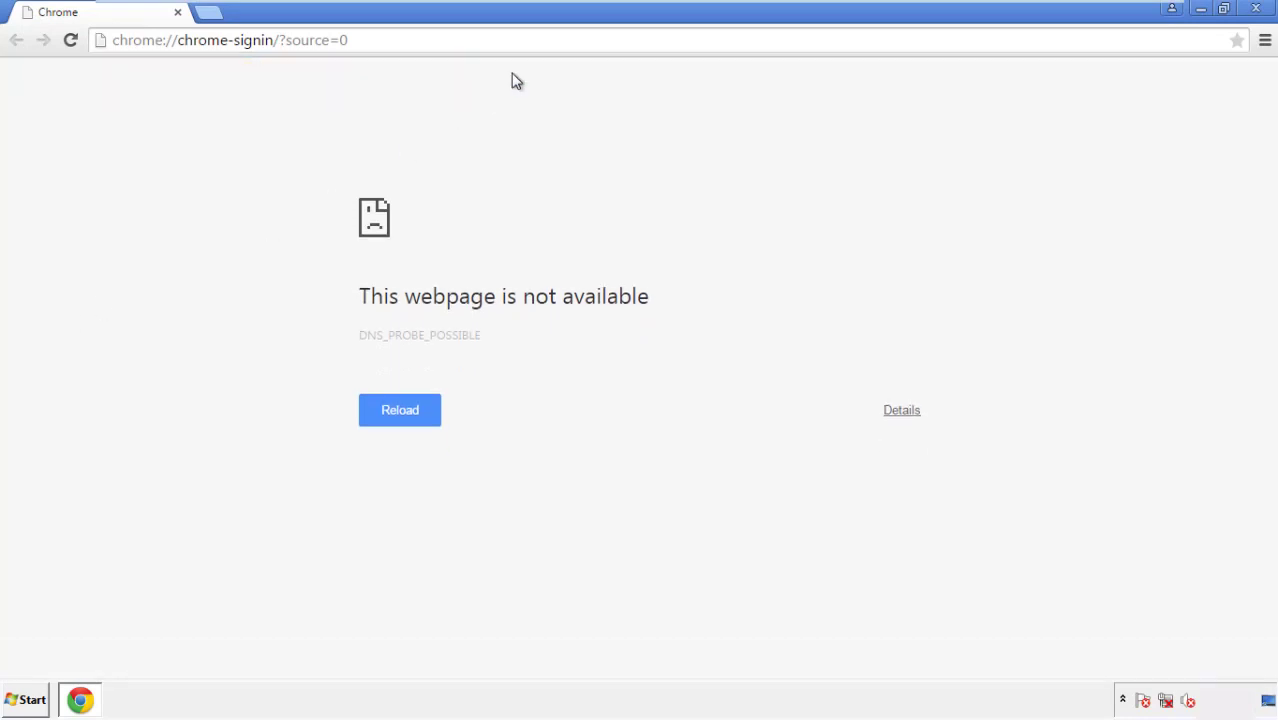
left_click(1265, 44)
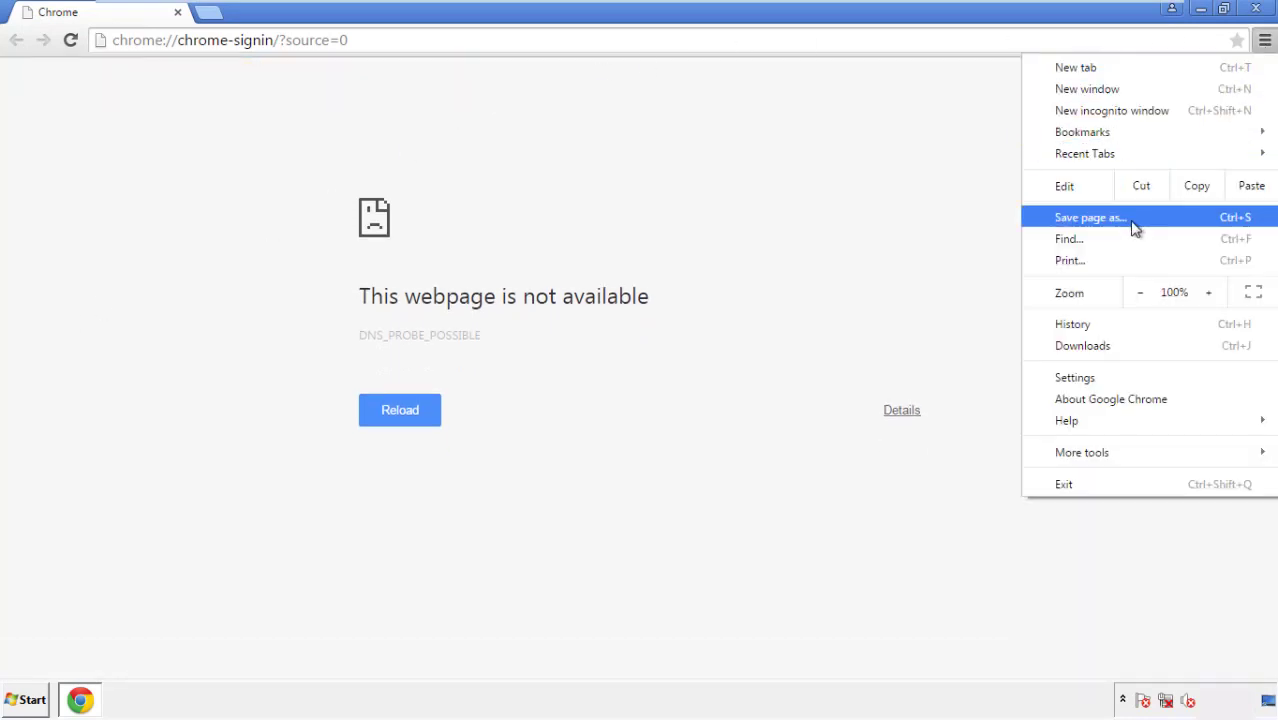
- Clear Chrome's browsing data from the beginning of time, including autofill form data
left_click(1078, 378)
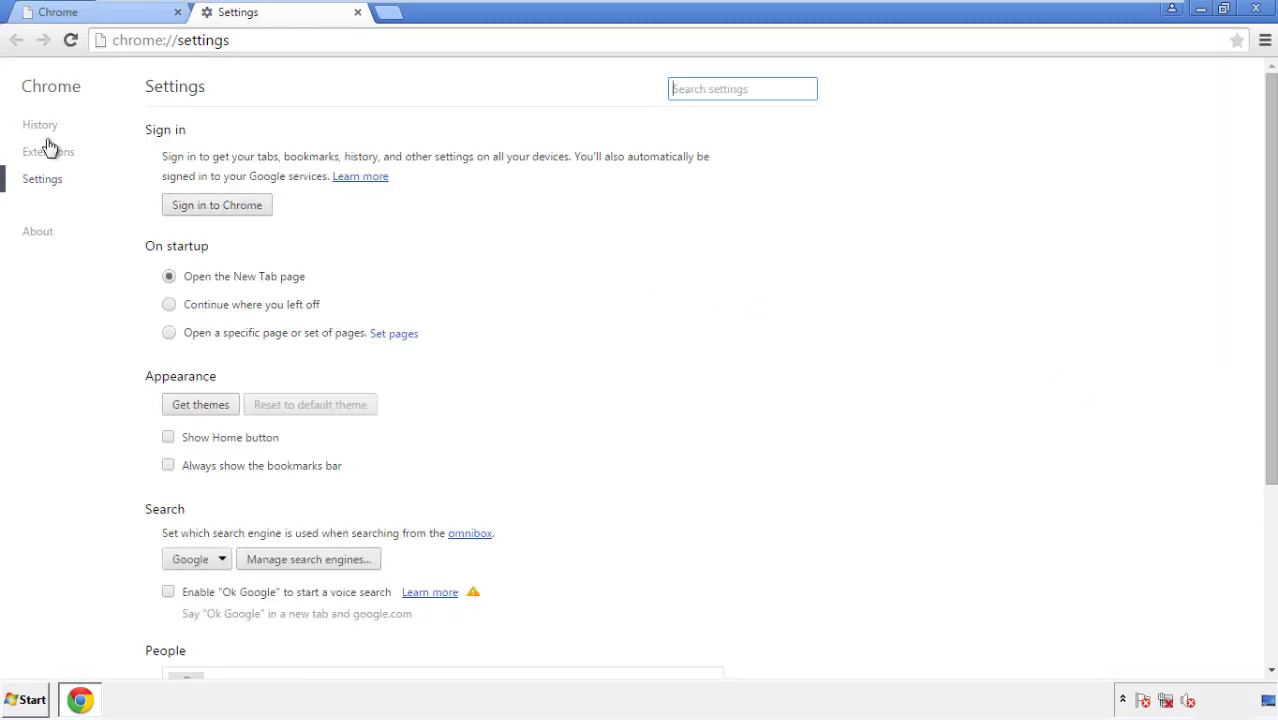
left_click(47, 130)
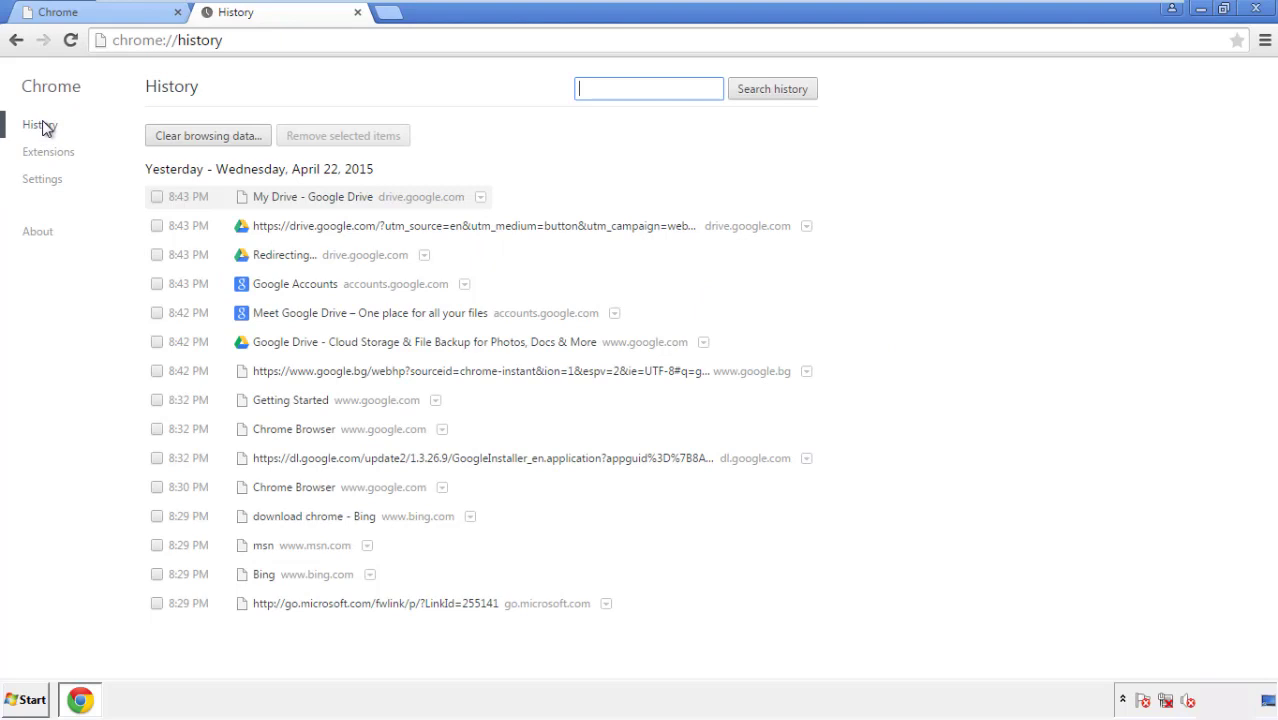
left_click(191, 138)
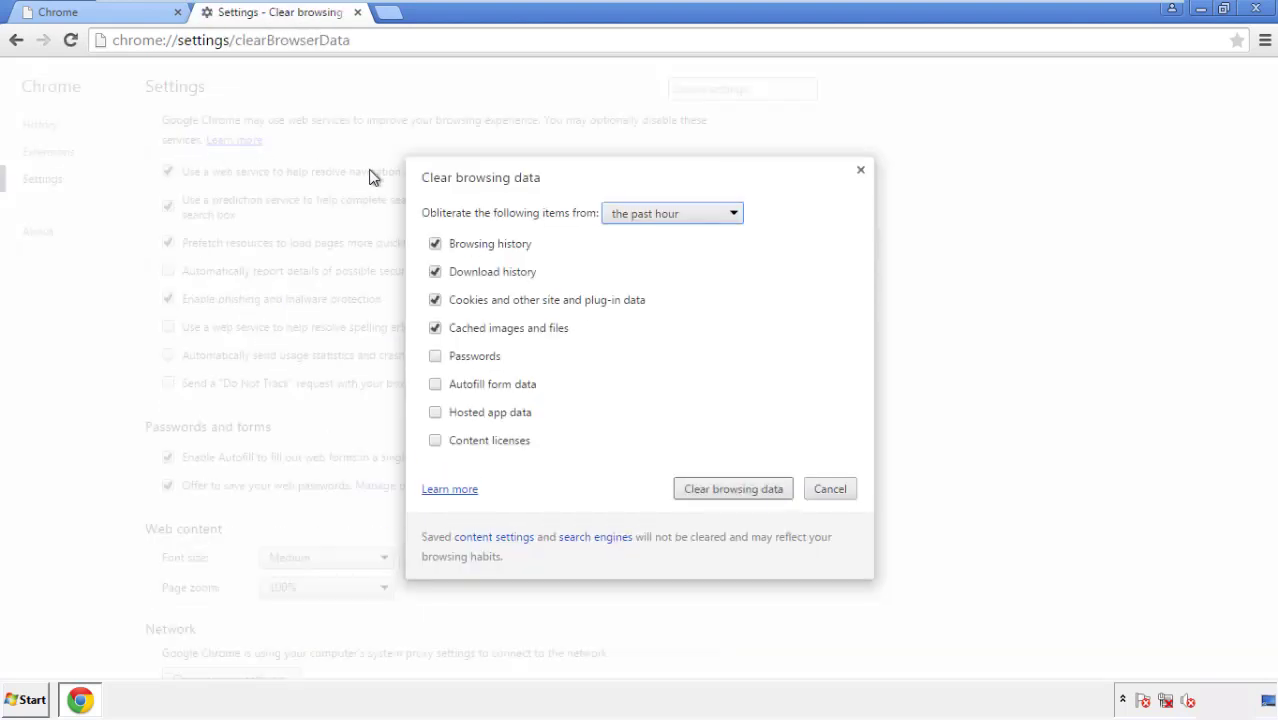
left_click(643, 216)
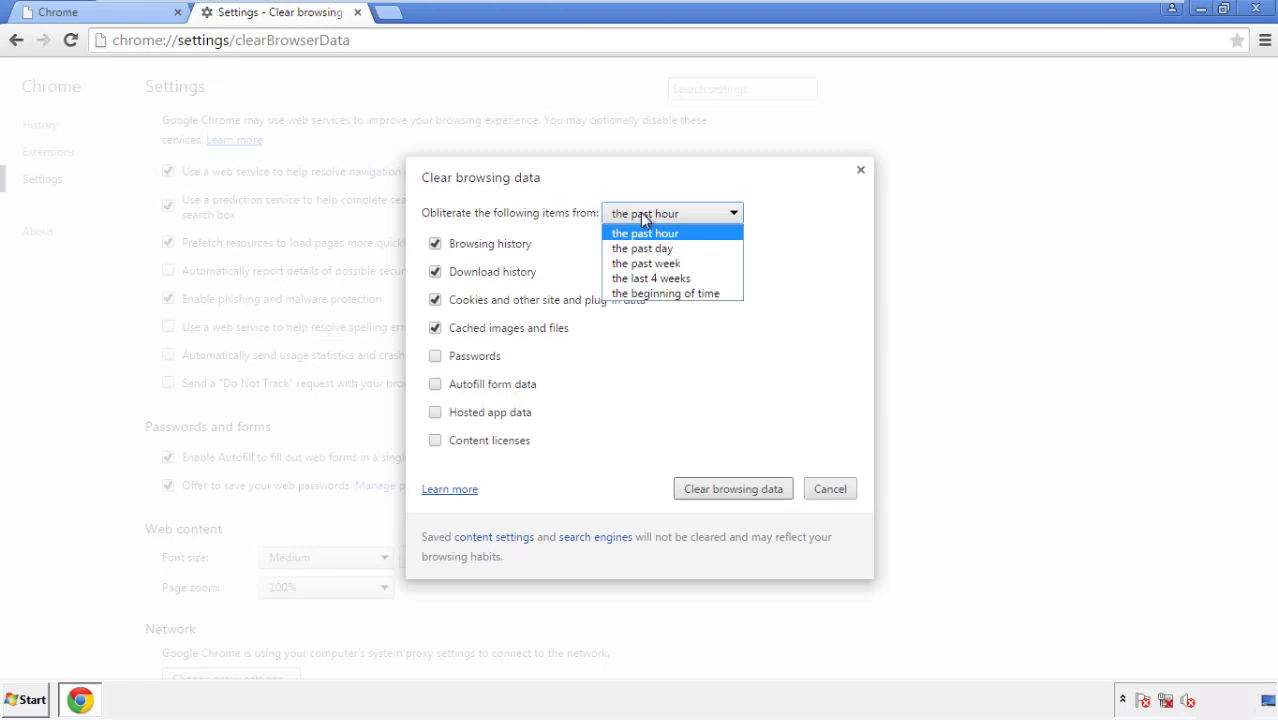
left_click(639, 295)
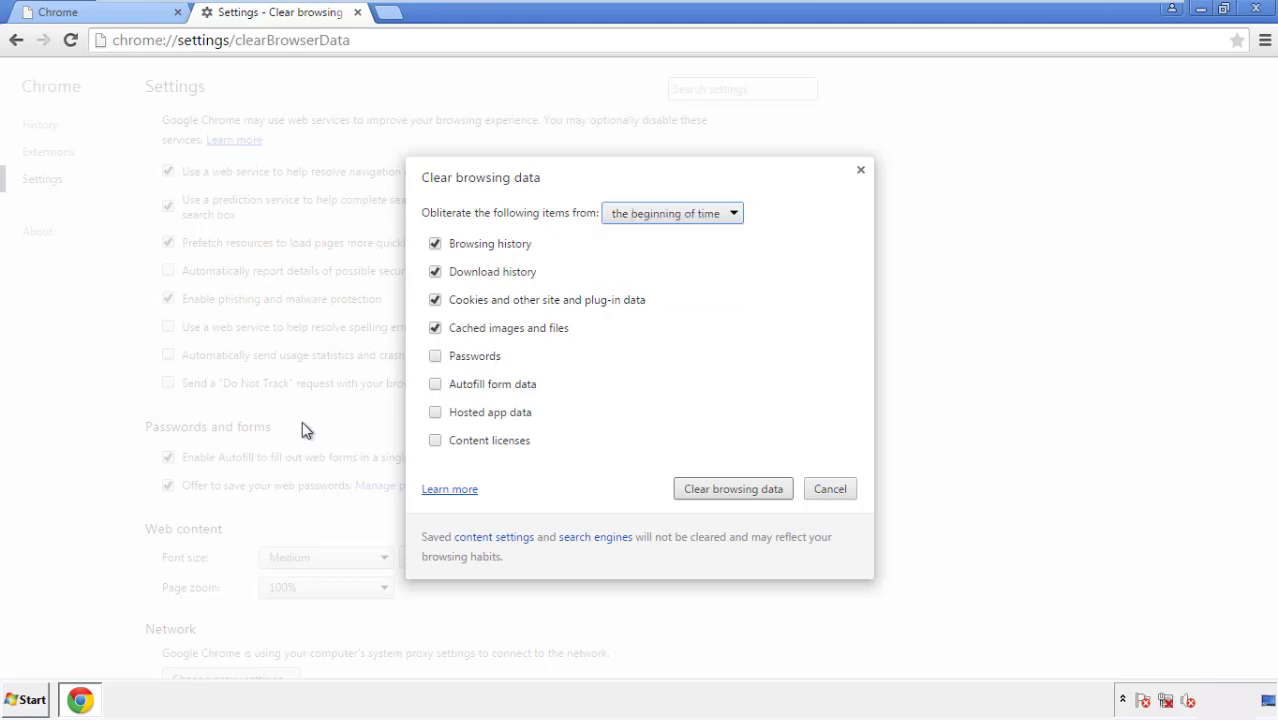
left_click(438, 386)
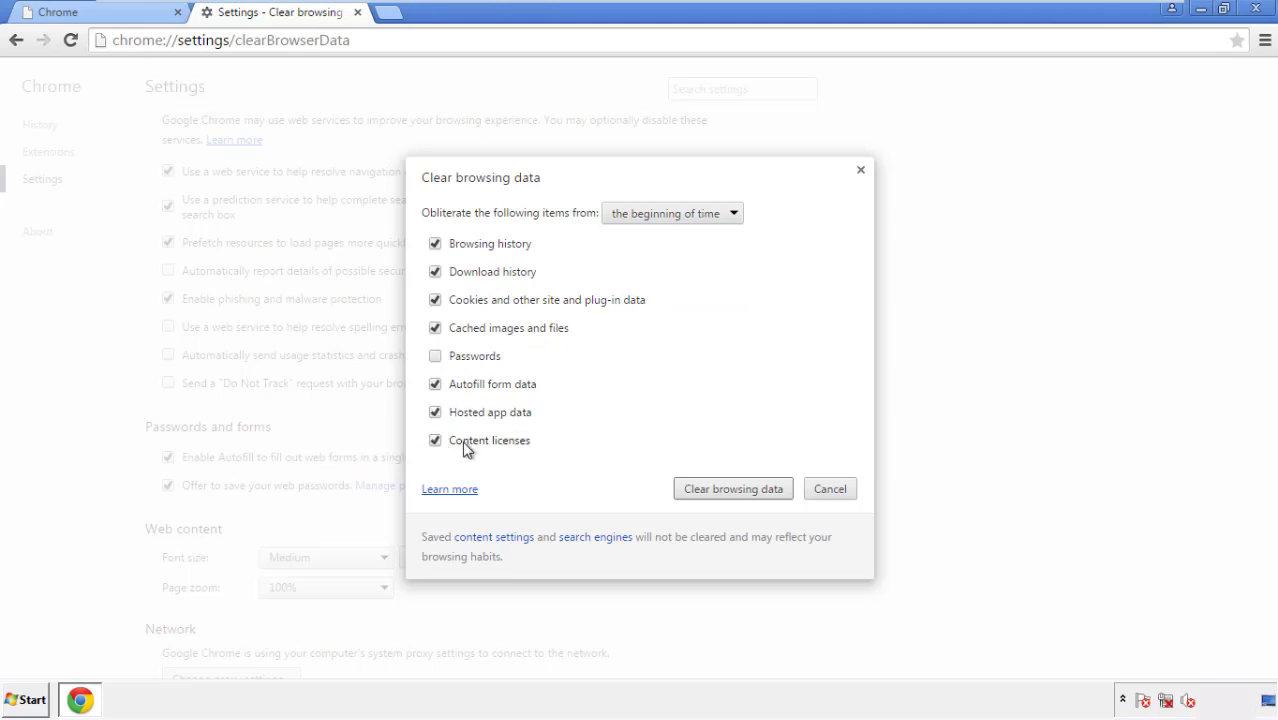
left_click(718, 490)
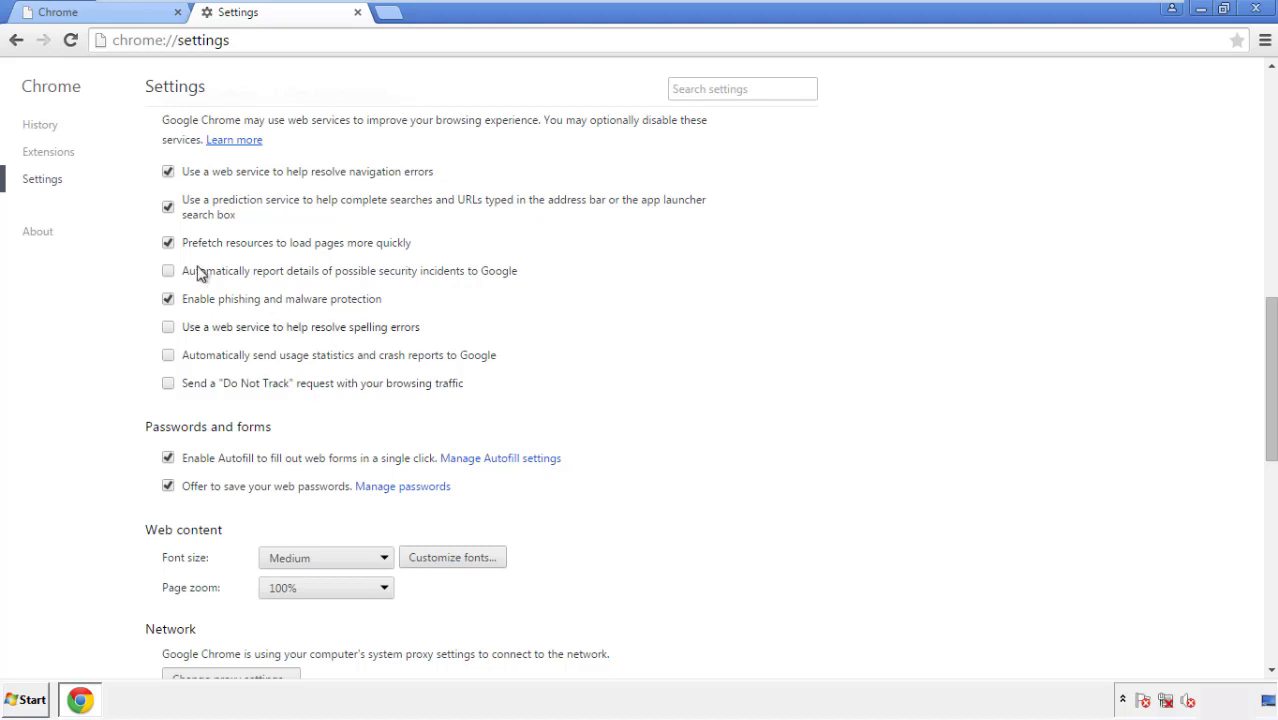
- Reset Chrome's settings to their original defaults and close Chrome
left_click_drag(1270, 318, 1245, 557)
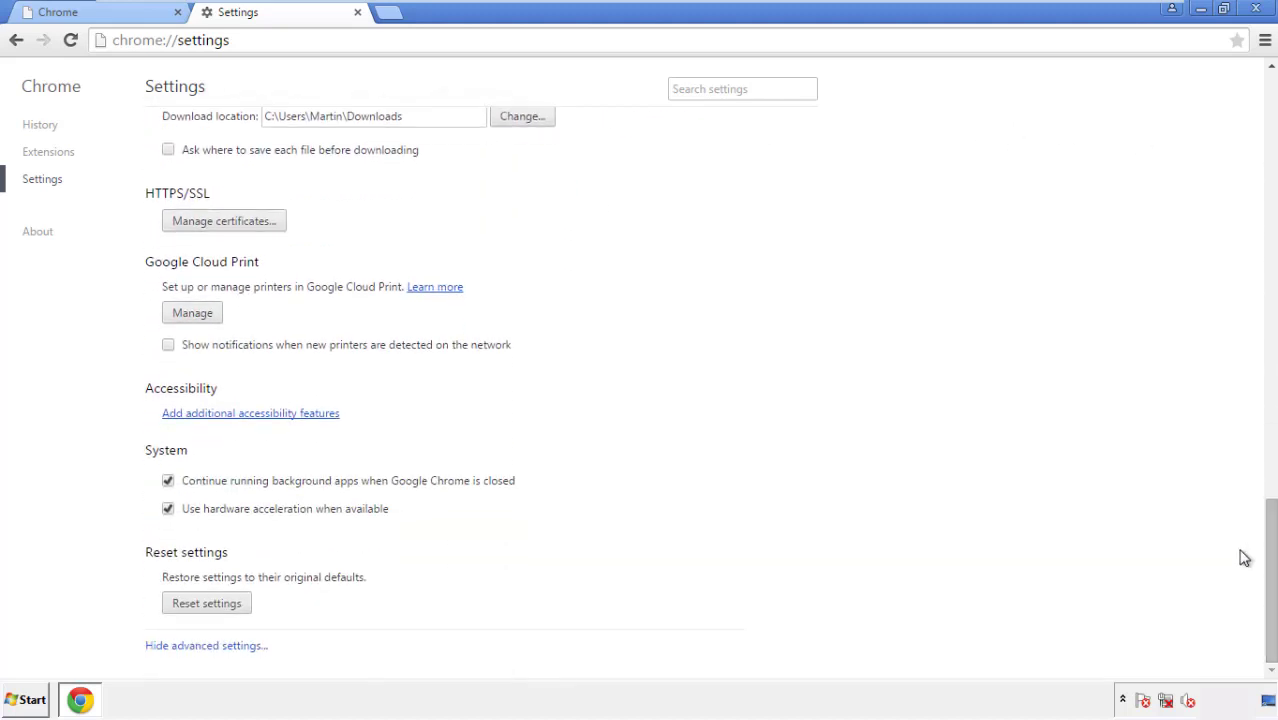
left_click(242, 612)
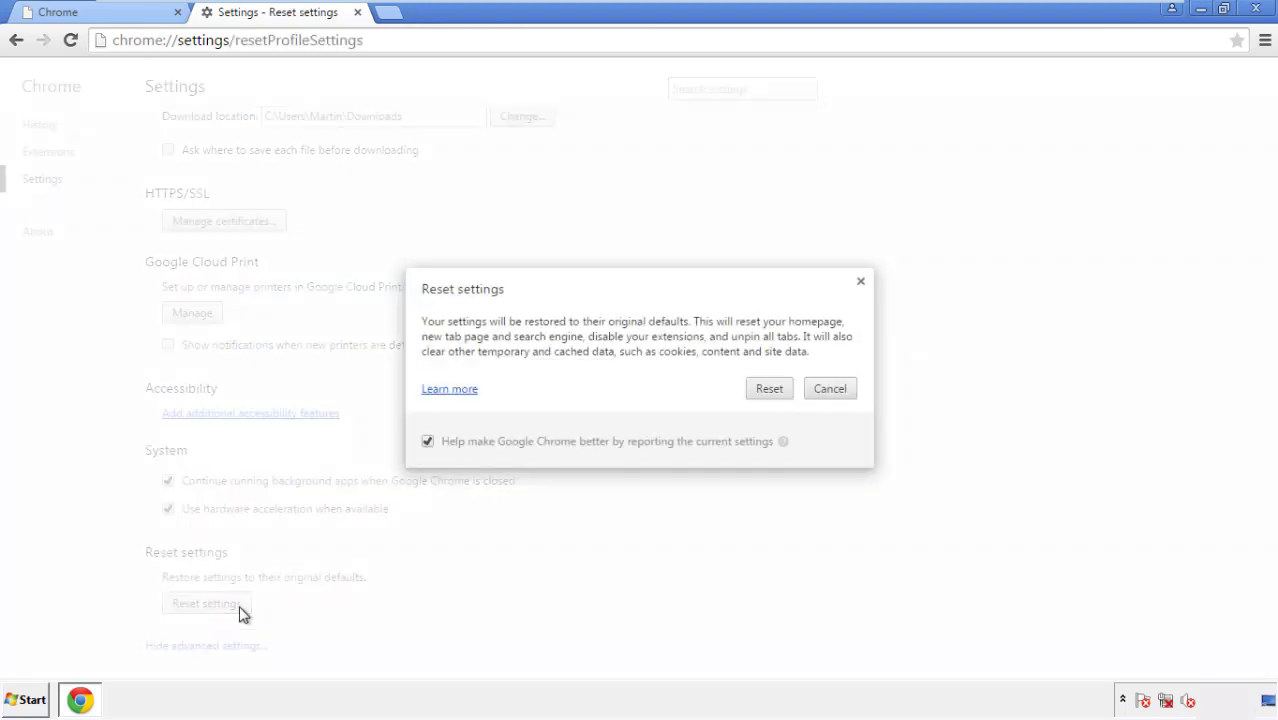
left_click(769, 389)
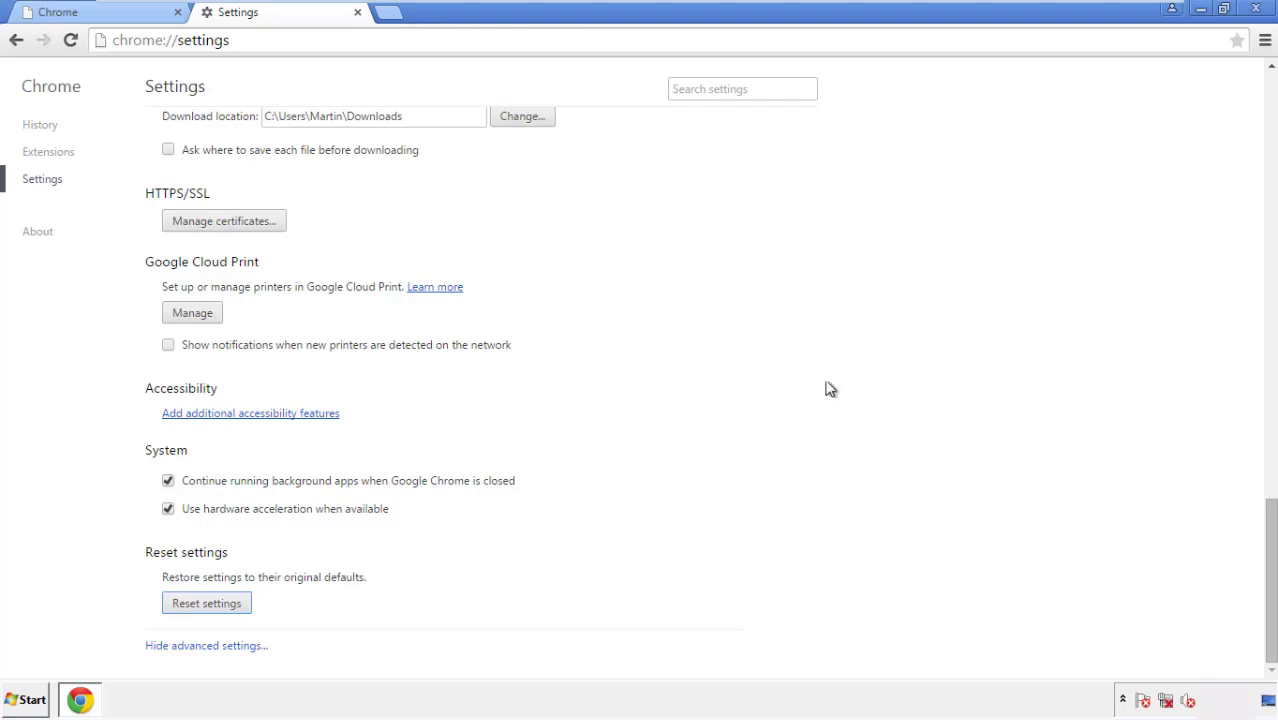
left_click(1255, 8)
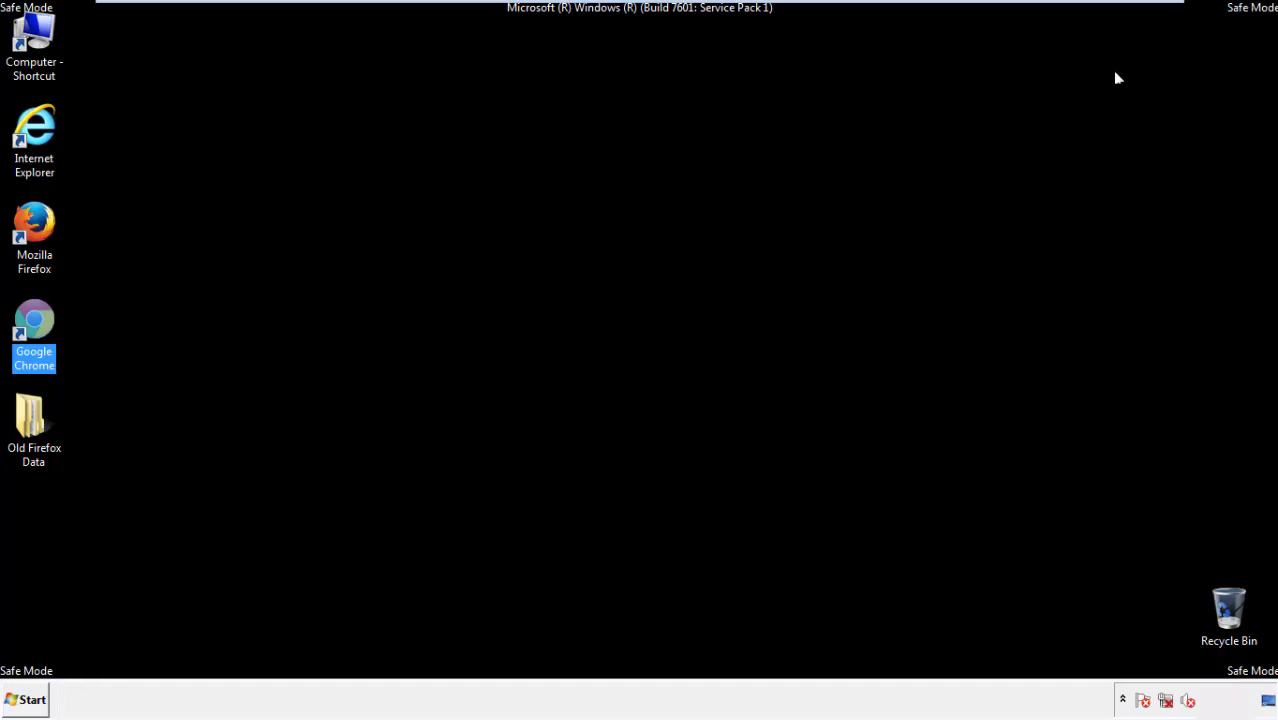
- Launch Firefox, remove Search Mine in the Add-ons Manager, and close Firefox
left_click(689, 318)
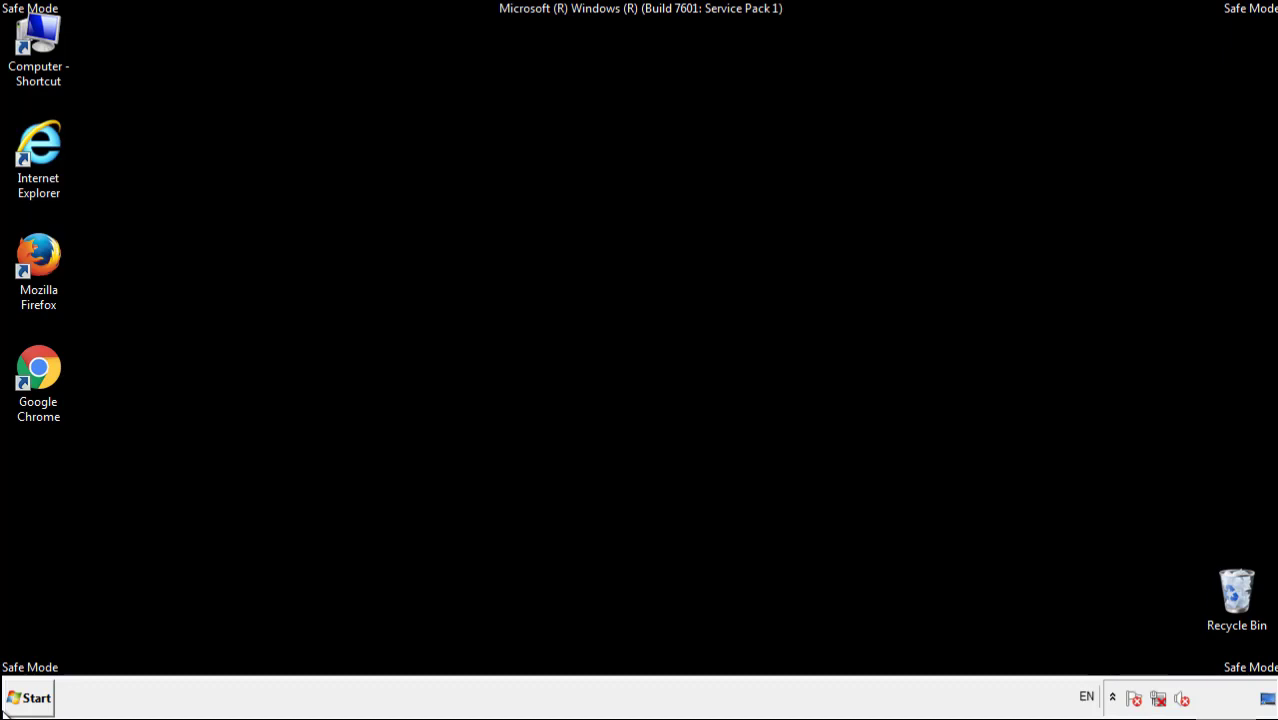
double_click(49, 248)
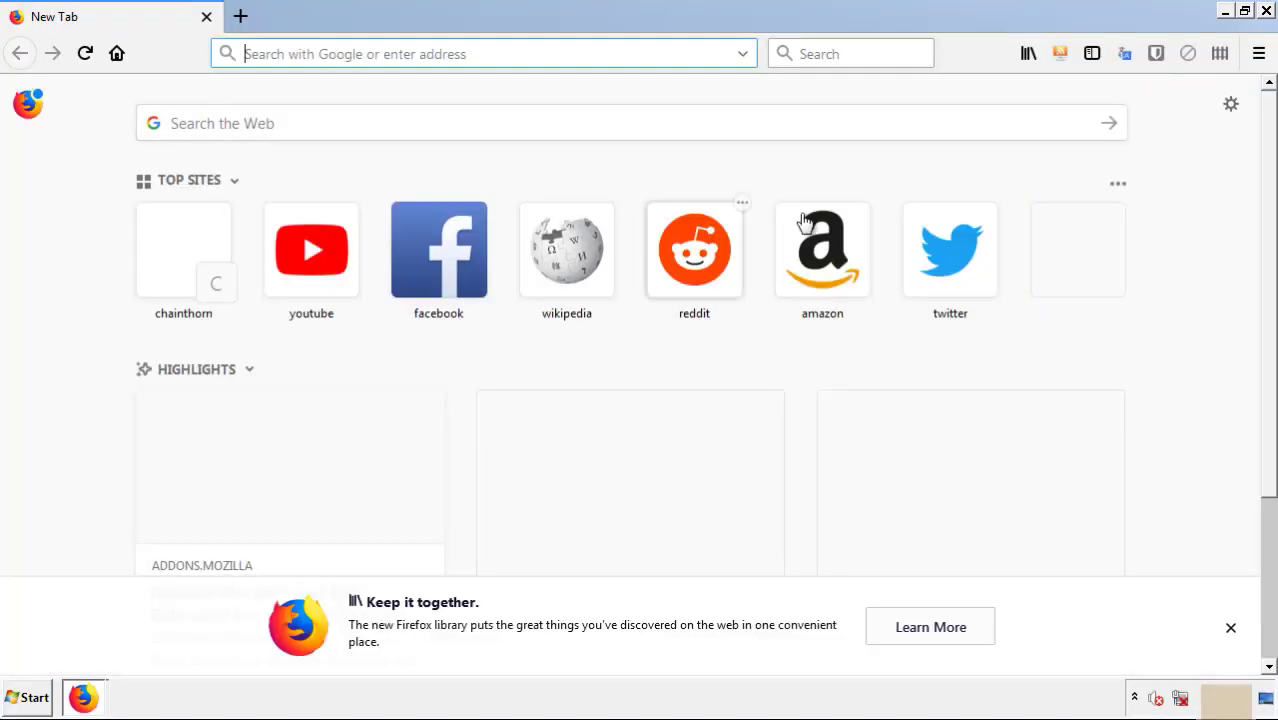
left_click(1259, 53)
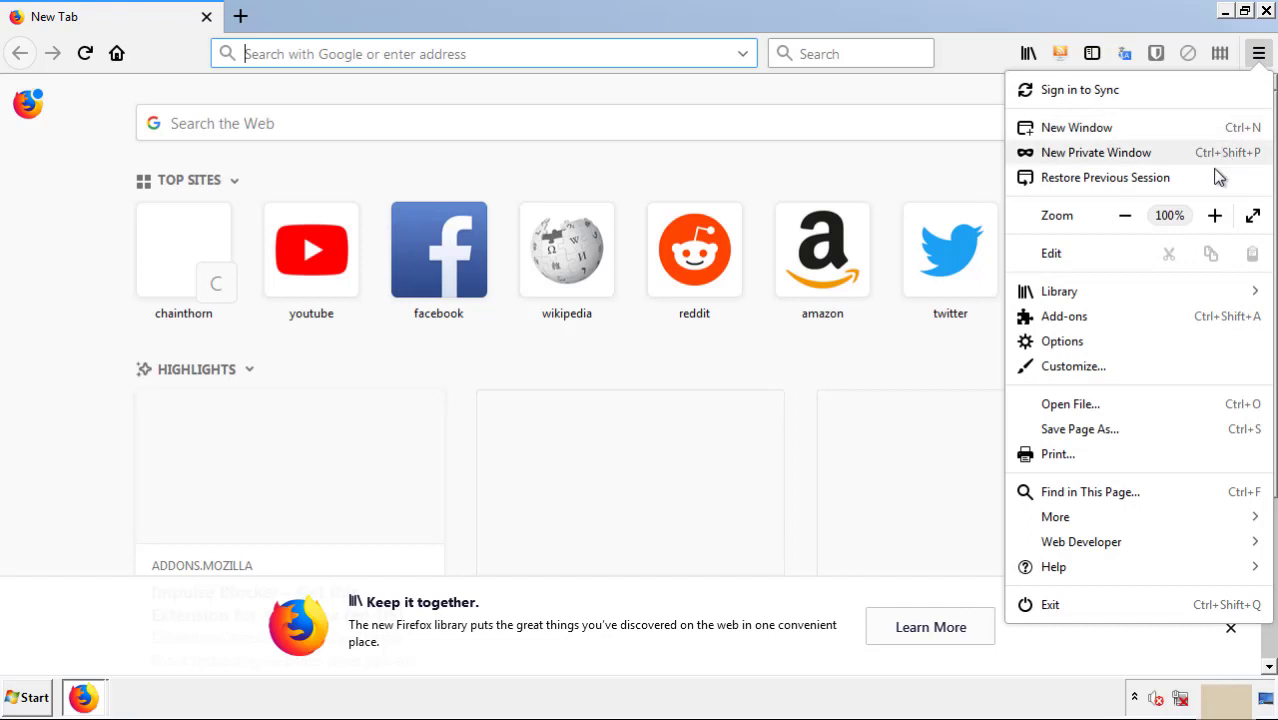
left_click(1178, 324)
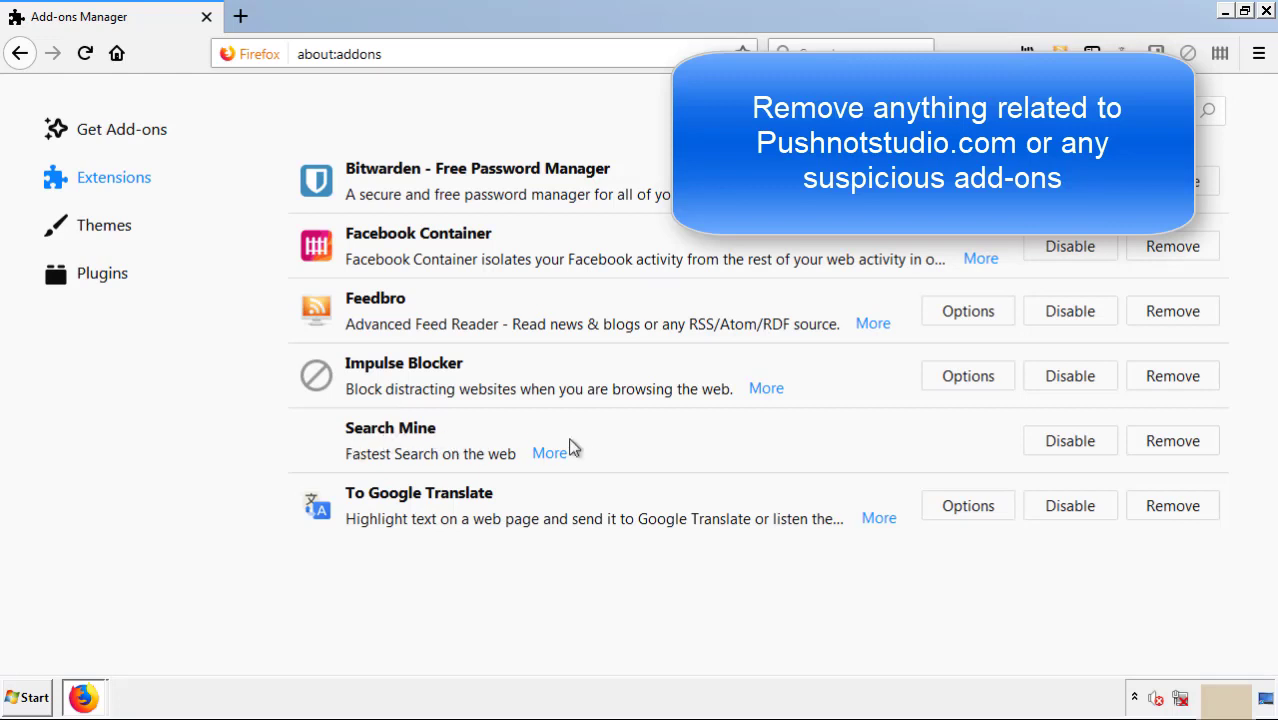
left_click(1170, 445)
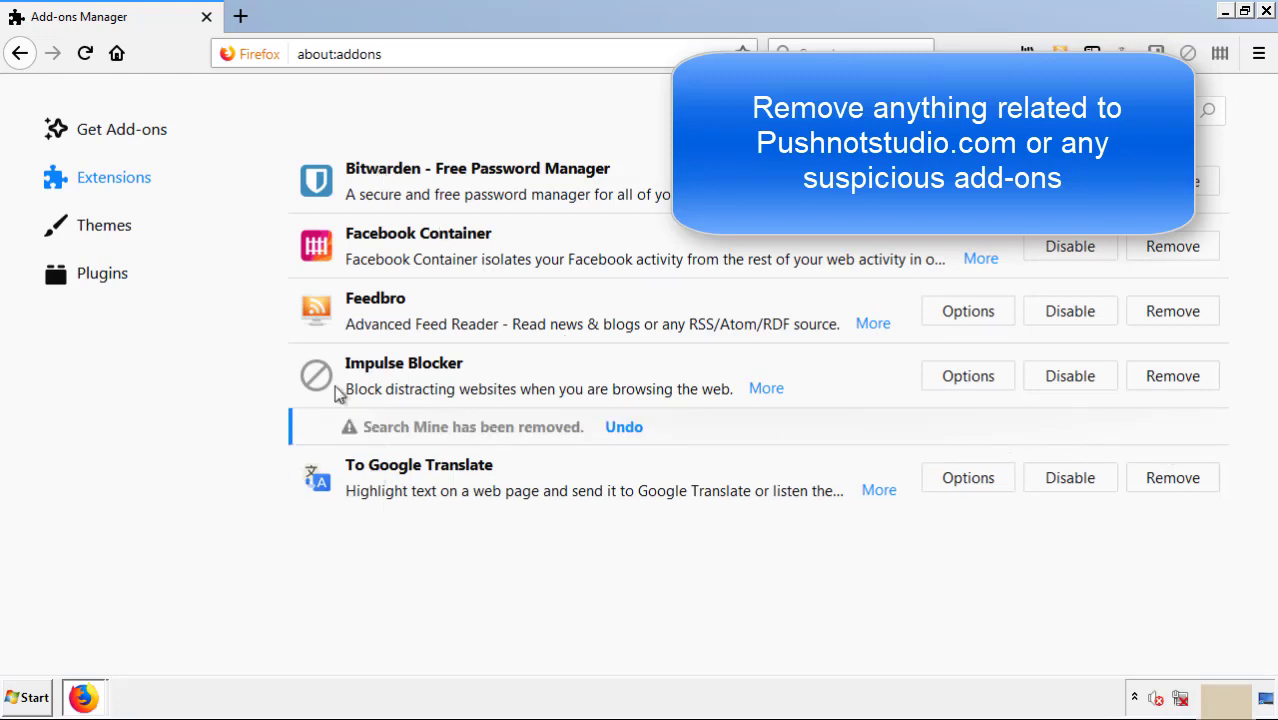
left_click(1266, 12)
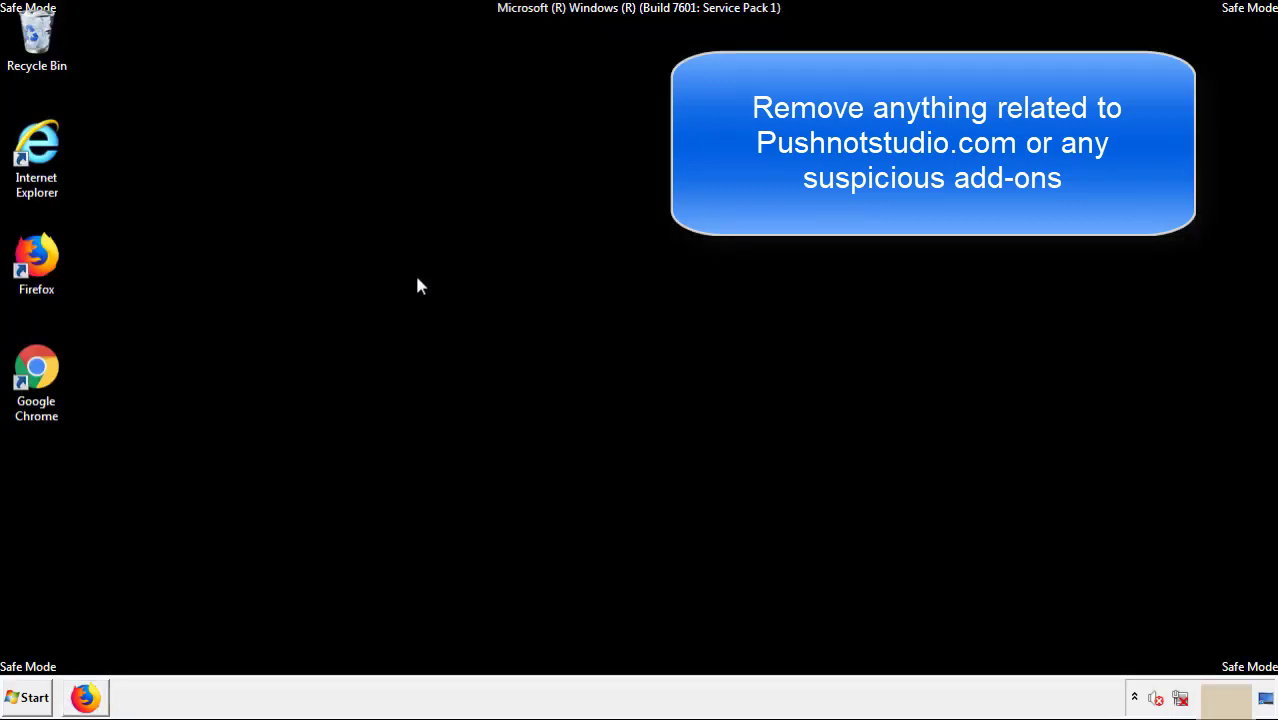
- Remove the Search Mine extension from Chrome's Extensions page and close Chrome
double_click(36, 391)
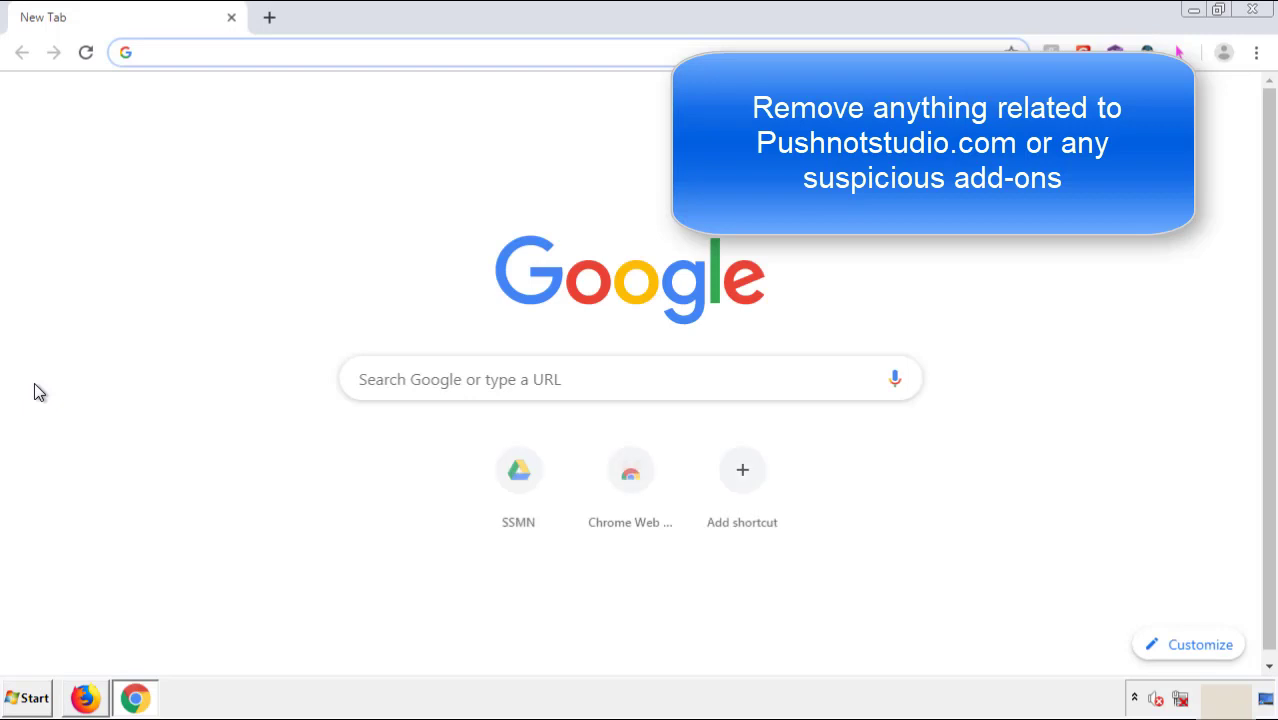
left_click(1256, 52)
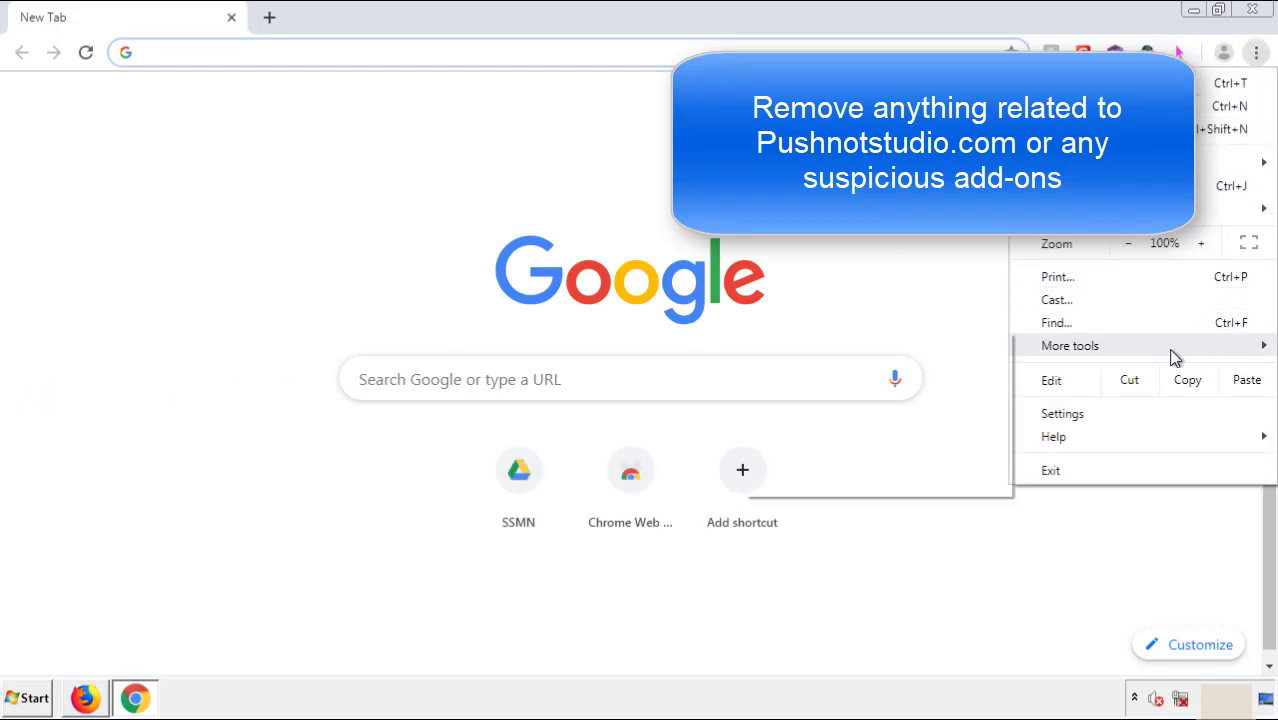
mouse_move(1170, 350)
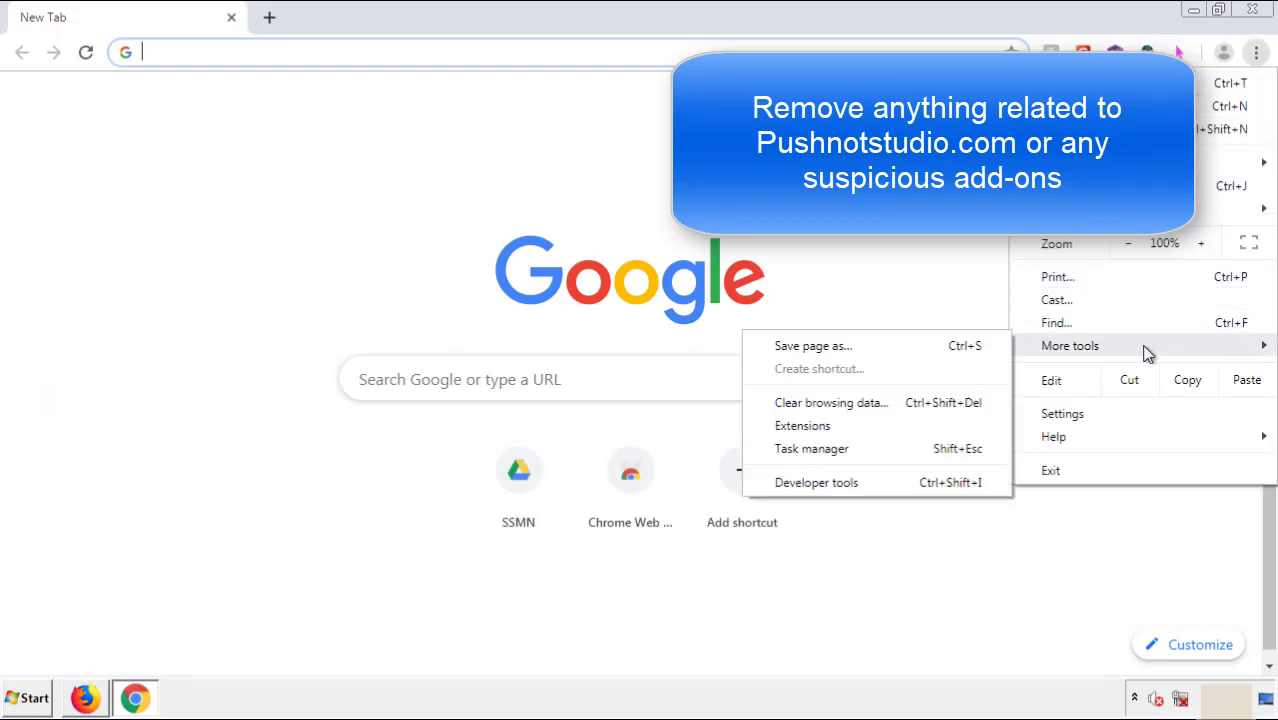
left_click(815, 426)
scroll(359, 334, "down", 5)
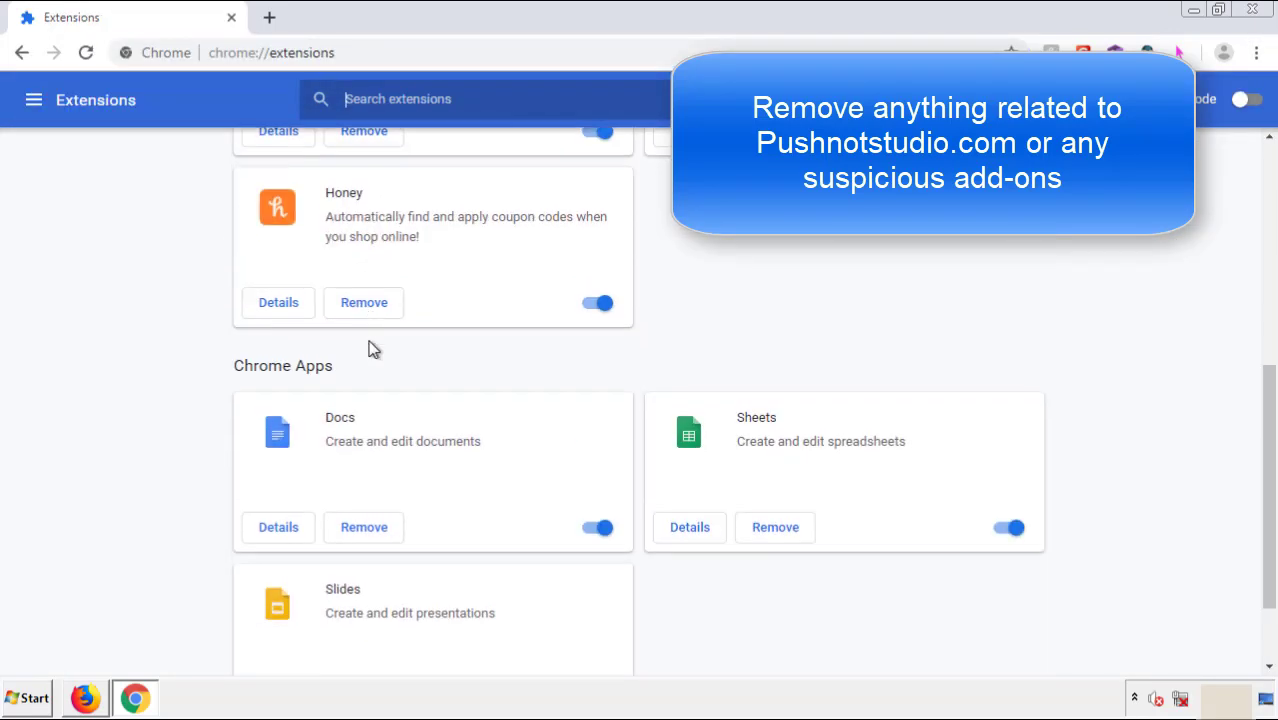
scroll(485, 365, "up", 5)
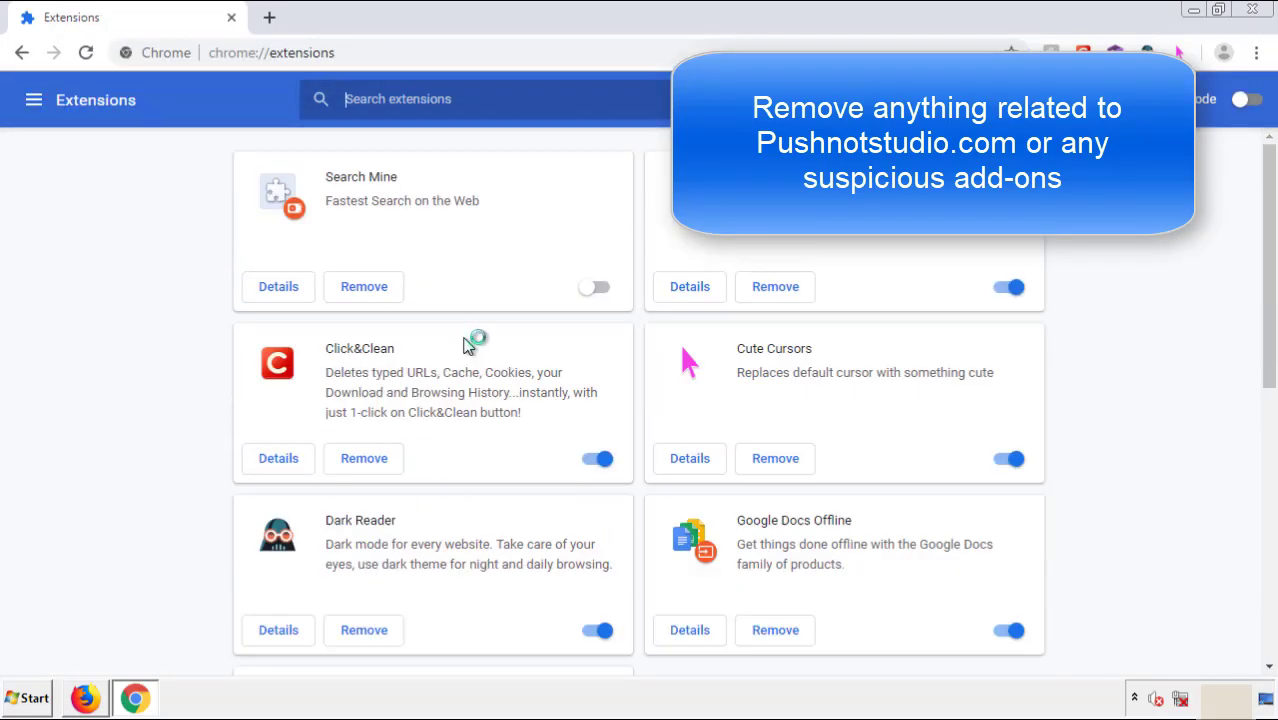
left_click(360, 292)
key("Return")
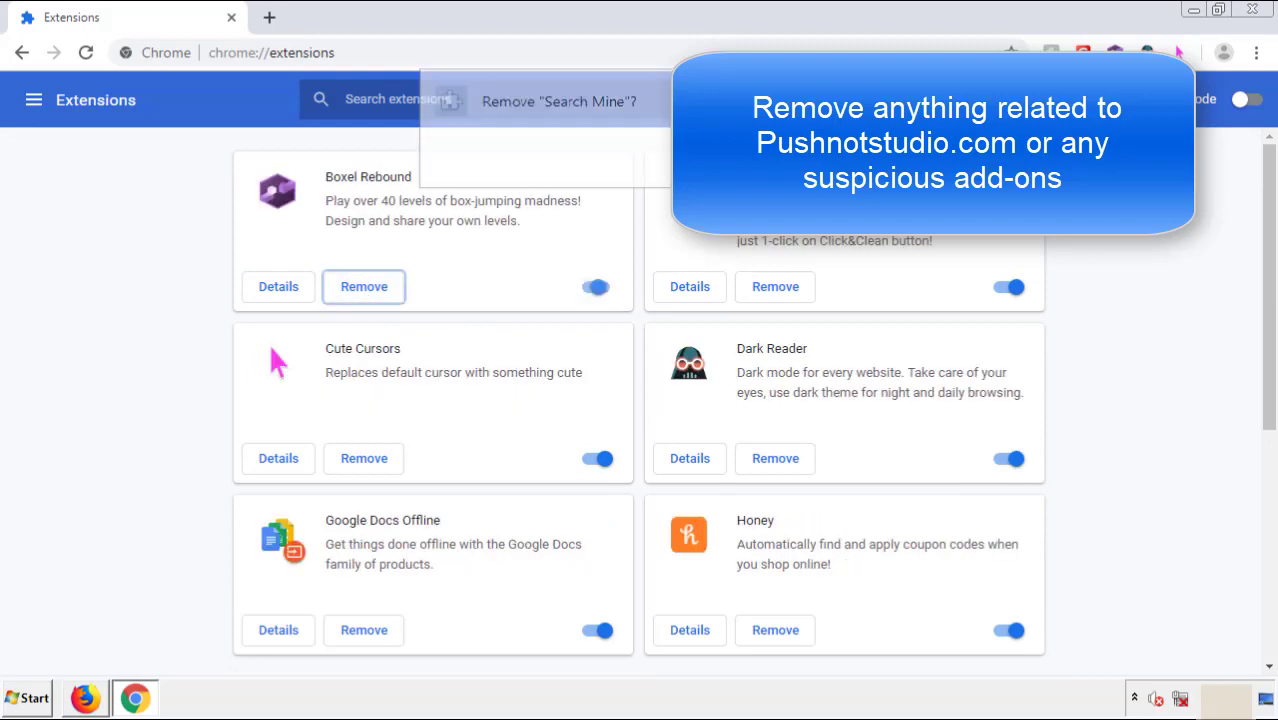
left_click(1252, 9)
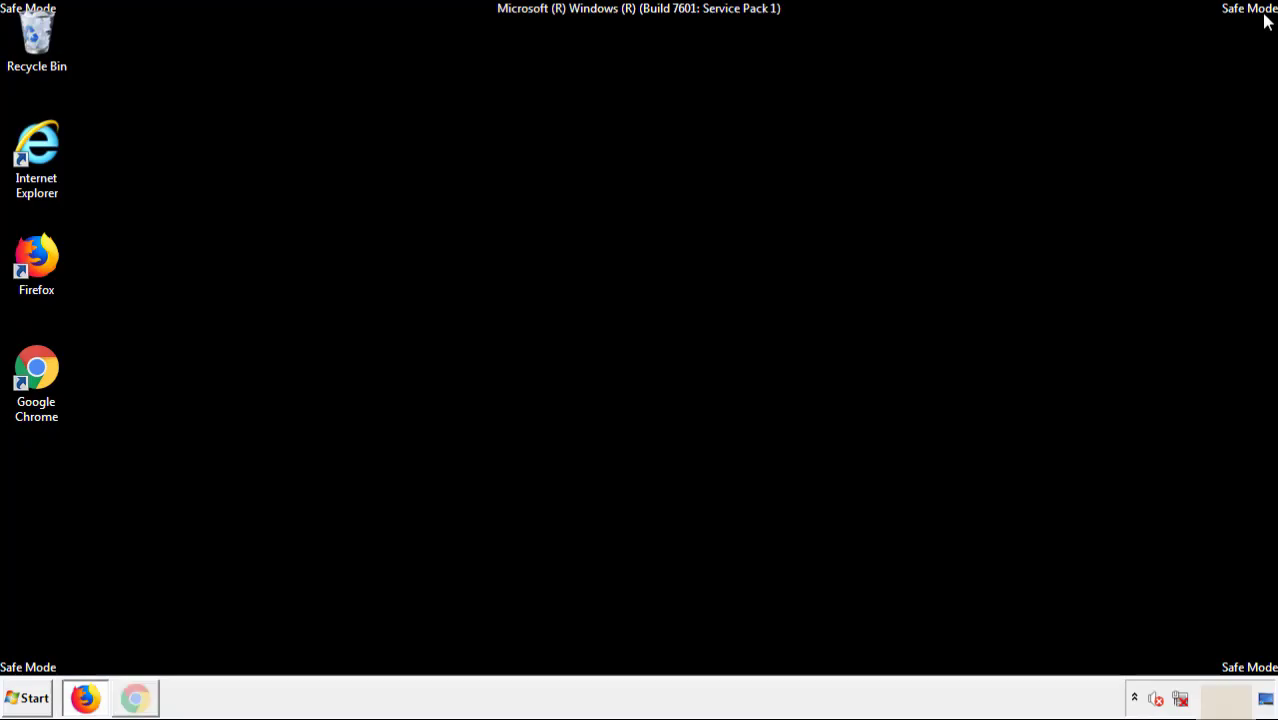
- Restart the computer from the Start menu's shut down options
left_click(33, 700)
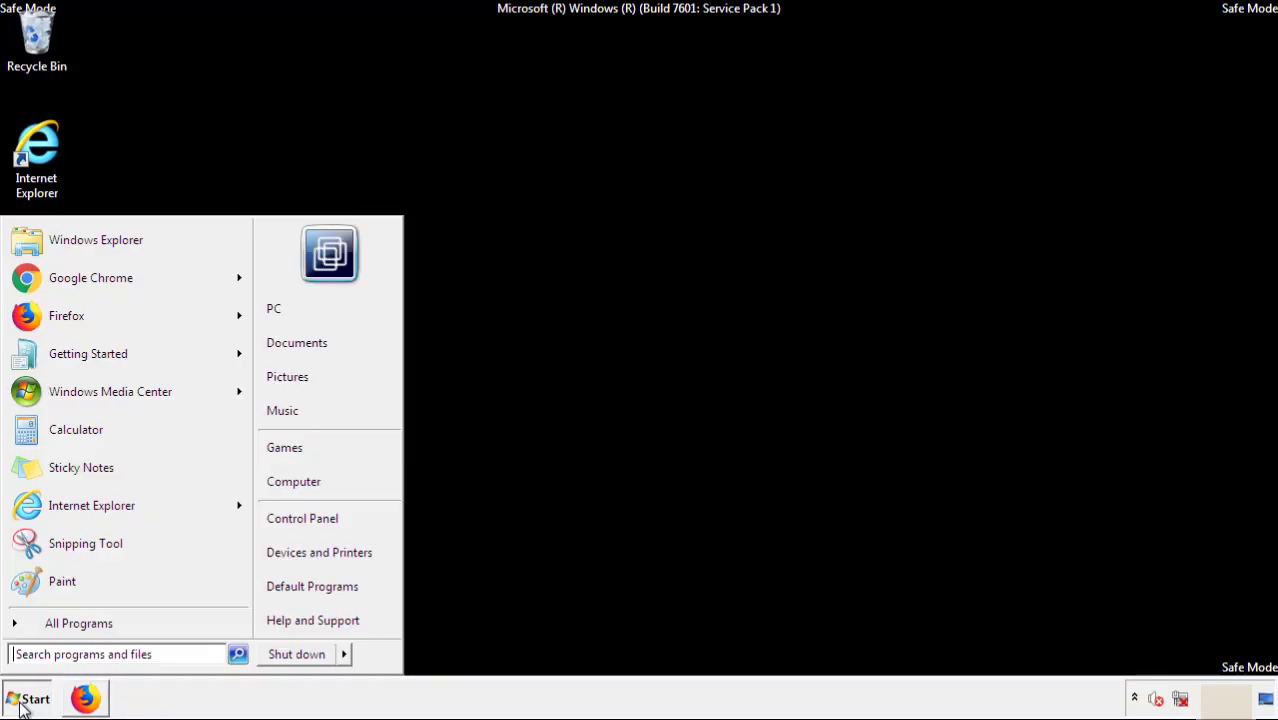
left_click(346, 655)
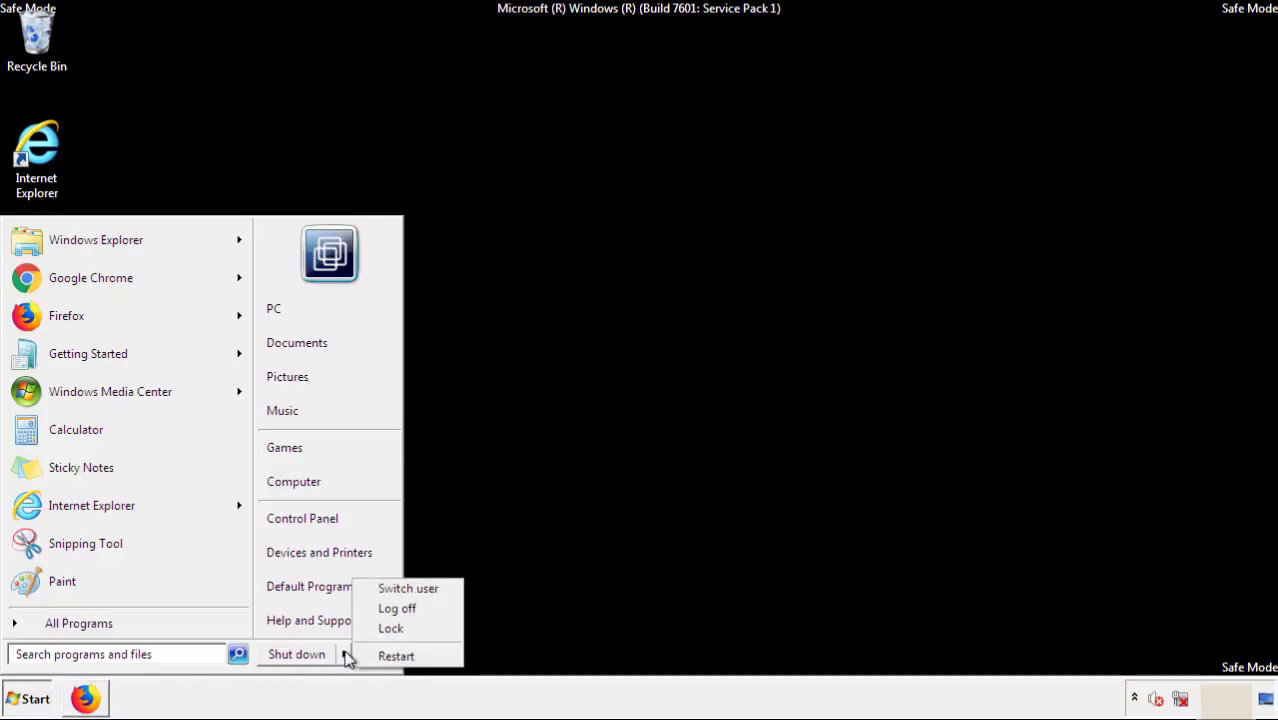
left_click(398, 657)
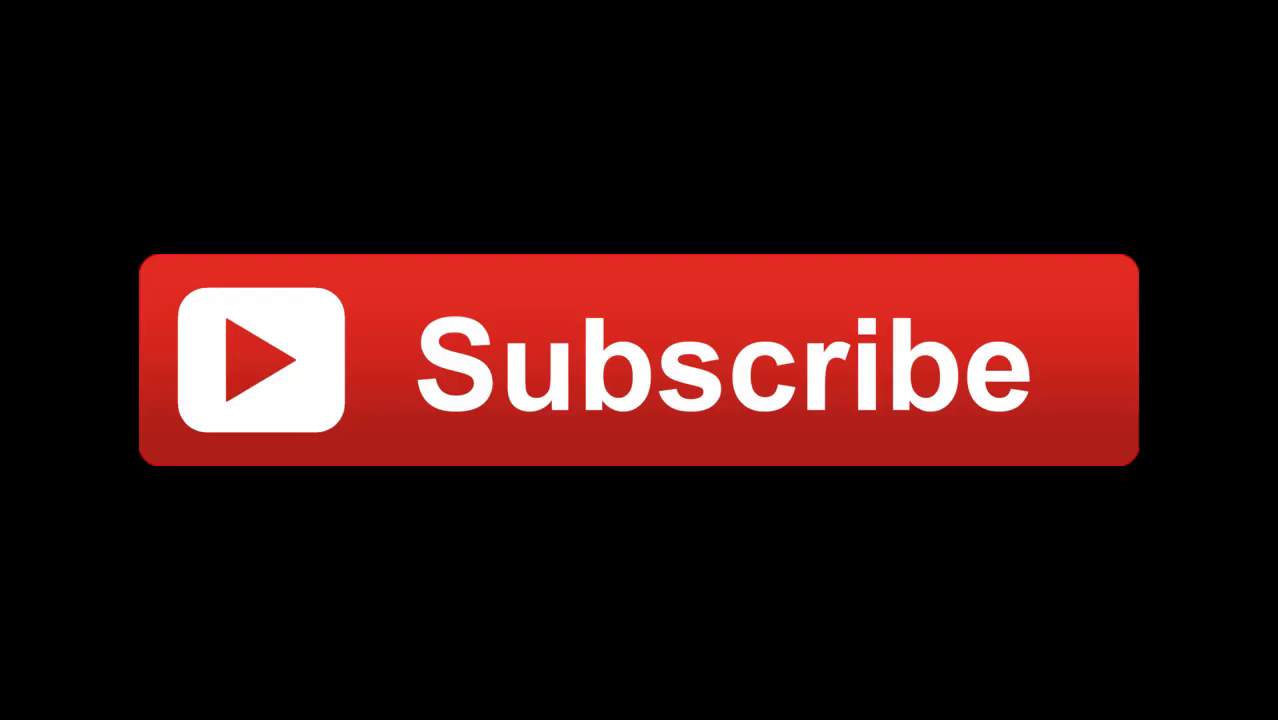